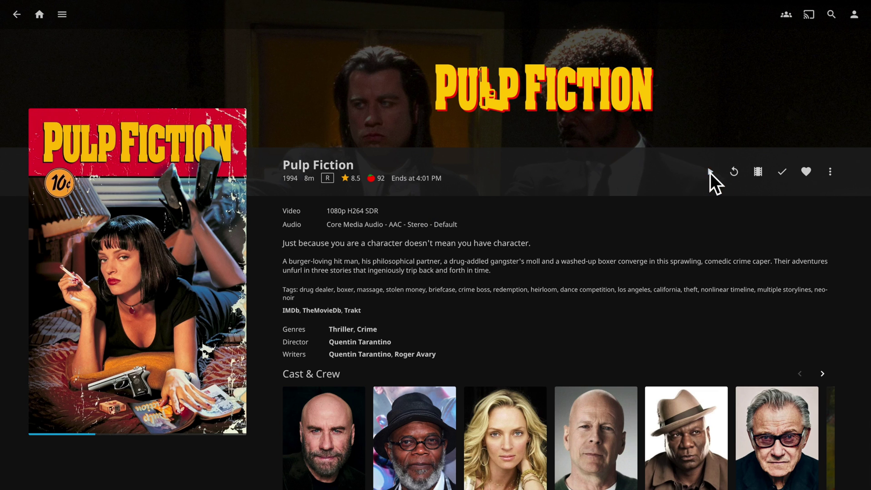
- Play Pulp Fiction, skip further ahead, then return to the film details
{"action": "left_click", "coordinate": [709, 173]}
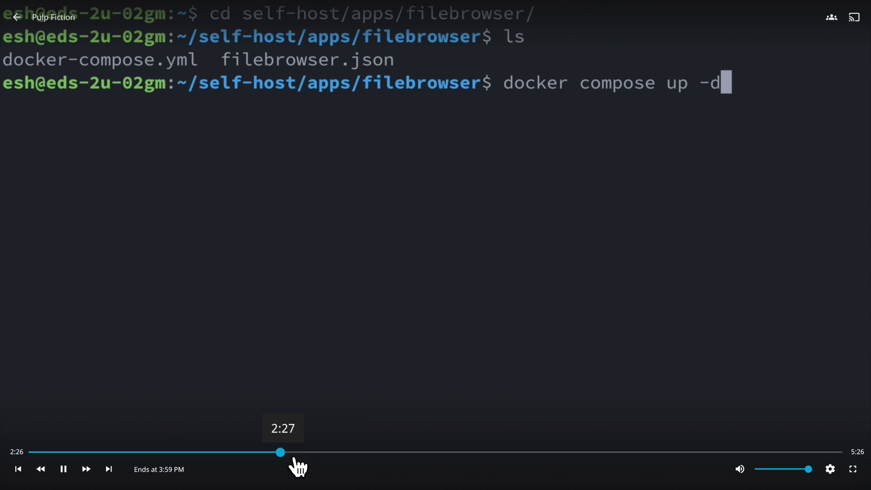
{"action": "left_click_drag", "start_coordinate": [284, 453], "coordinate": [526, 468]}
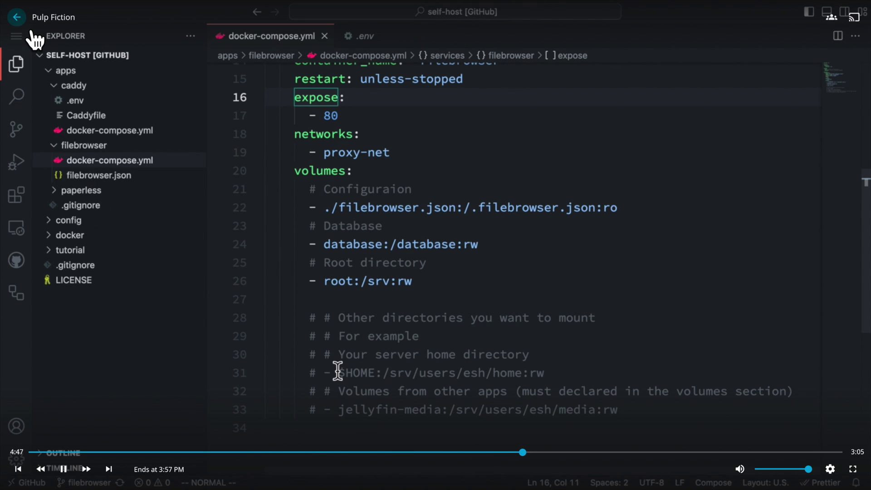
{"action": "left_click", "coordinate": [18, 18]}
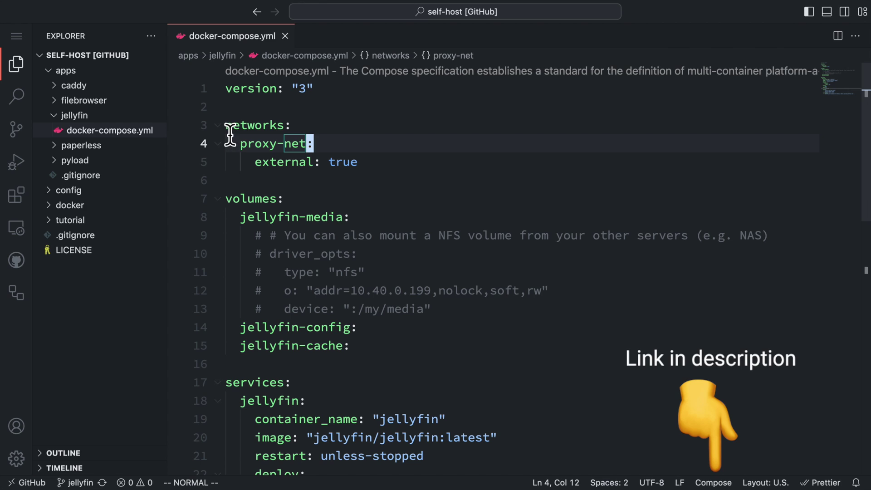
- Review the proxy-net networks block and the jellyfin-media entry under volumes in the compose file
{"action": "left_click_drag", "start_coordinate": [229, 135], "coordinate": [375, 180]}
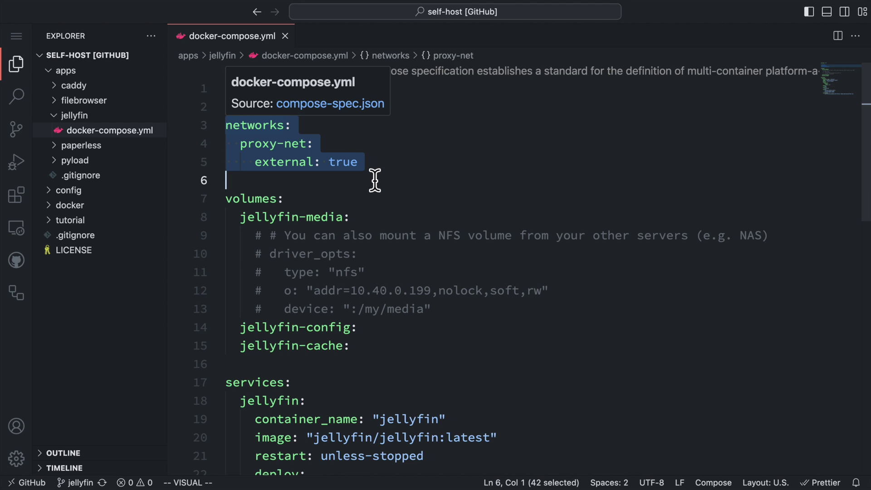
{"action": "left_click", "coordinate": [386, 168]}
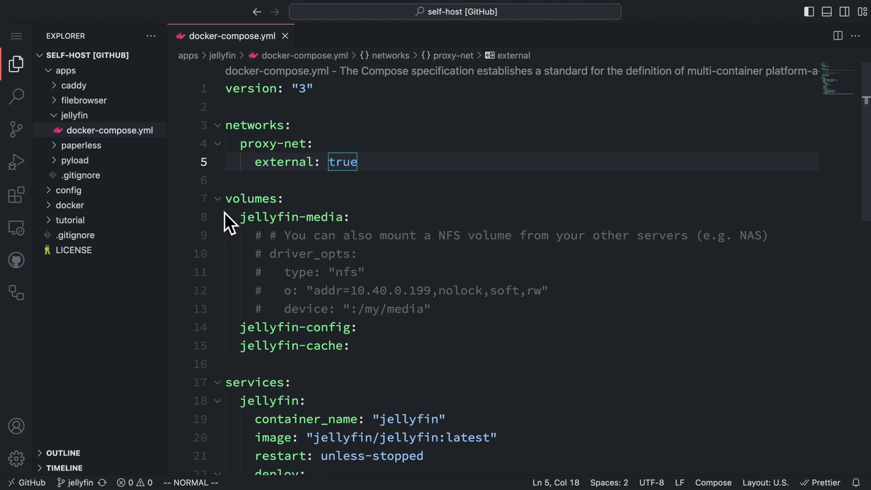
{"action": "left_click_drag", "start_coordinate": [232, 210], "coordinate": [303, 208]}
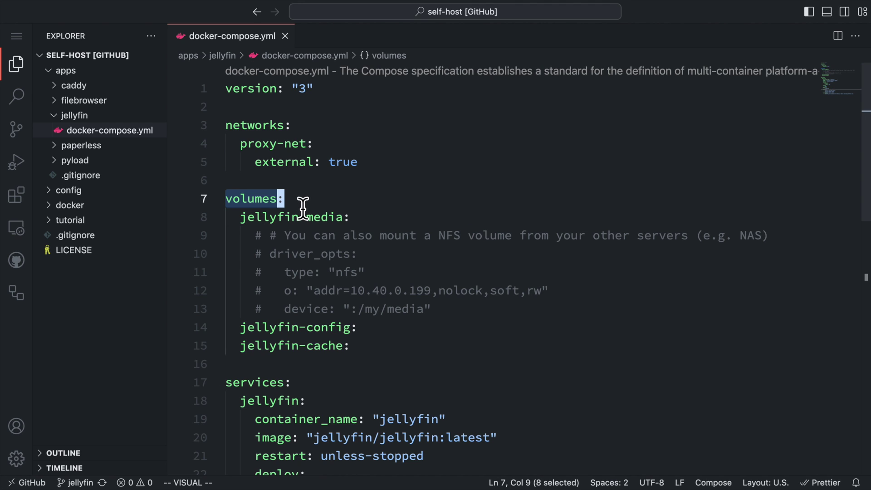
{"action": "key", "text": "Escape"}
{"action": "left_click_drag", "start_coordinate": [239, 217], "coordinate": [359, 219]}
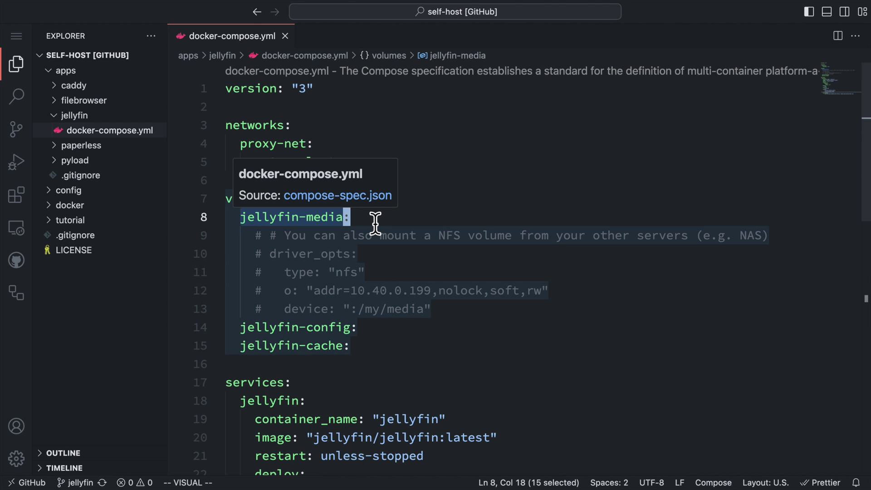
{"action": "key", "text": "Escape"}
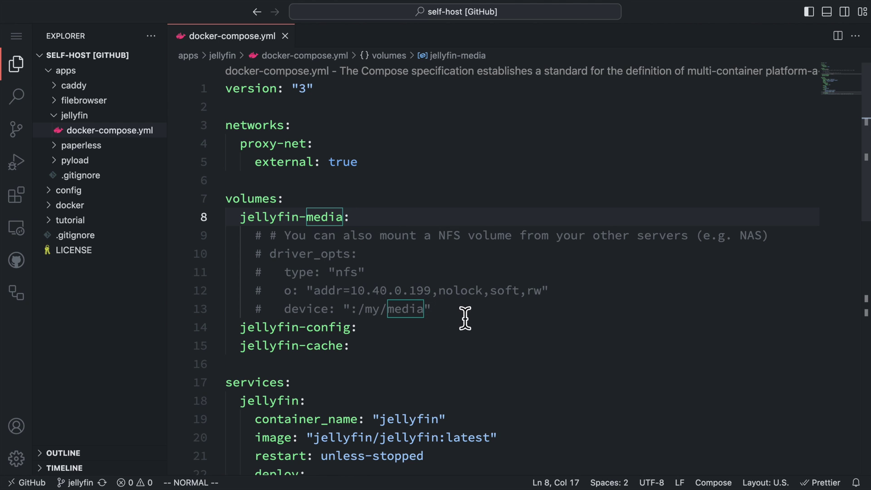
- Uncomment the NFS volume options on lines 9–13, then undo to restore the comments
{"action": "left_click_drag", "start_coordinate": [474, 316], "coordinate": [231, 251]}
{"action": "key", "text": "super+slash"}
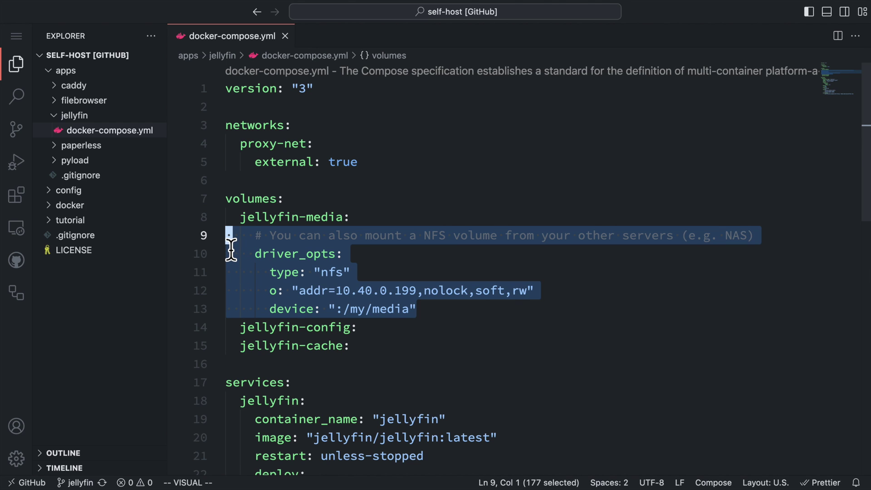
{"action": "key", "text": "Escape"}
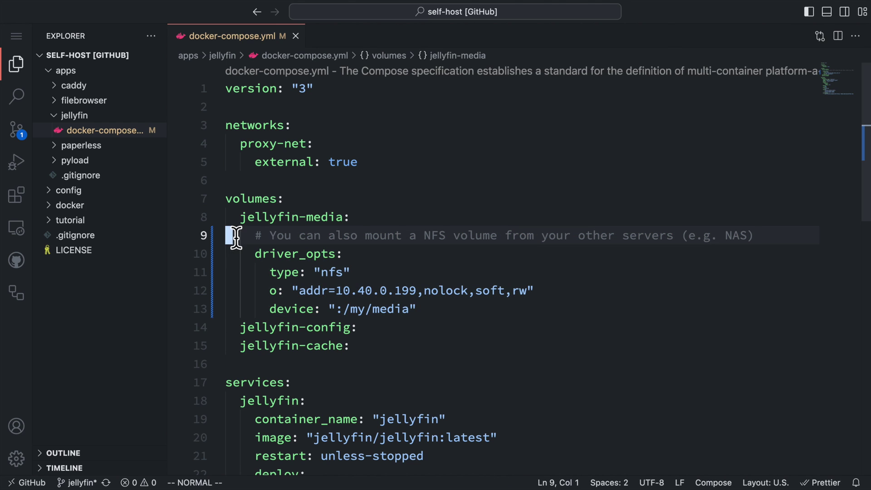
{"action": "left_click", "coordinate": [326, 272]}
{"action": "left_click", "coordinate": [352, 327]}
{"action": "key", "text": "super+z"}
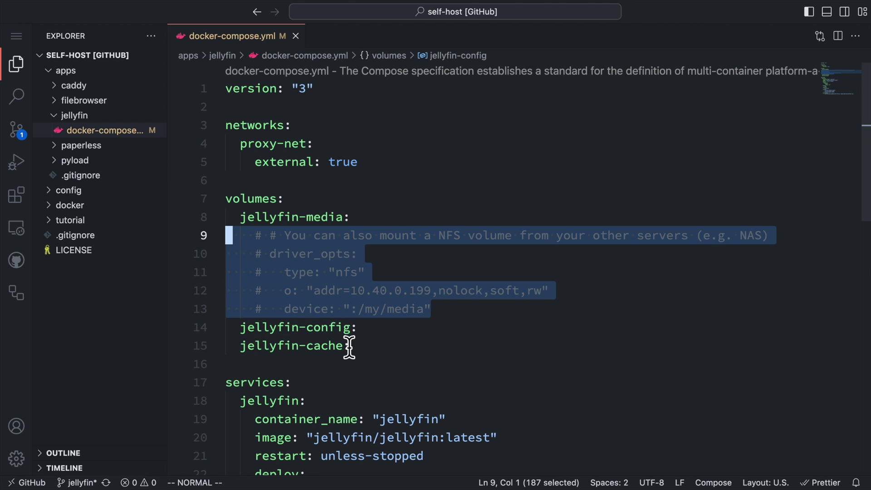
{"action": "left_click", "coordinate": [334, 291]}
{"action": "scroll", "coordinate": [337, 311], "scroll_direction": "down", "scroll_amount": 2}
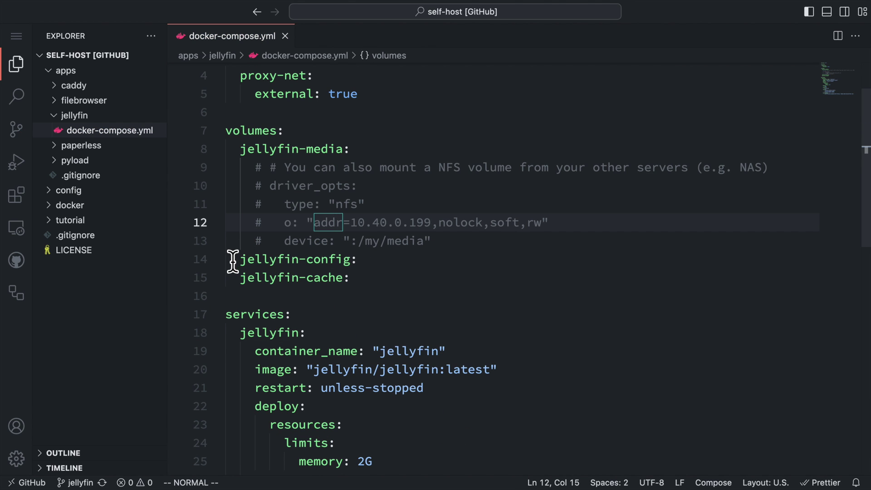
- Review the jellyfin-config and jellyfin-cache volumes and the jellyfin image line
{"action": "left_click_drag", "start_coordinate": [233, 259], "coordinate": [402, 282]}
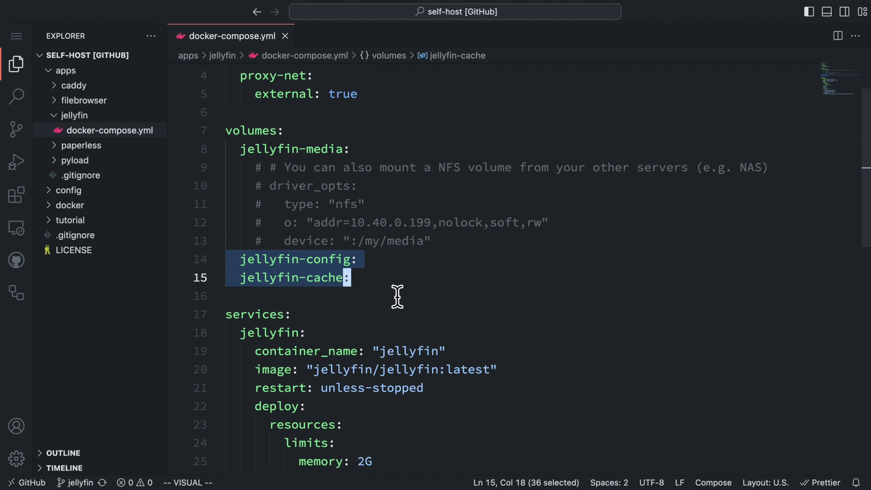
{"action": "left_click", "coordinate": [397, 286]}
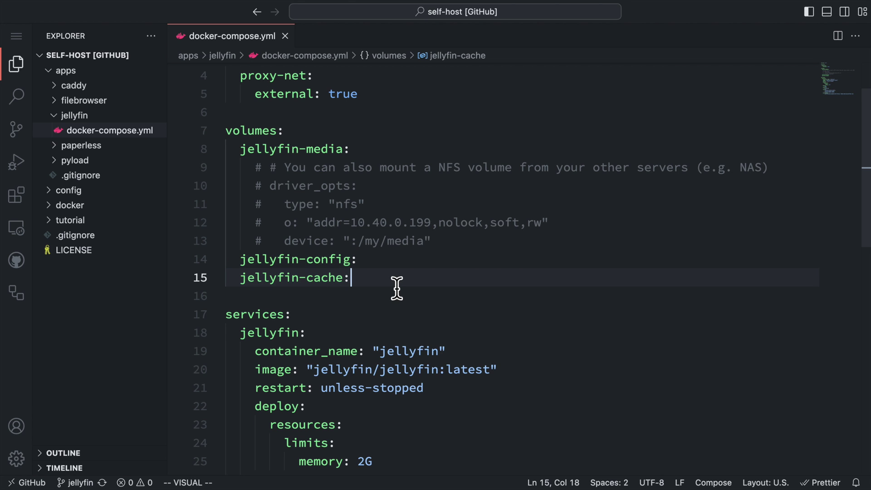
{"action": "scroll", "coordinate": [398, 288], "scroll_direction": "down", "scroll_amount": 3}
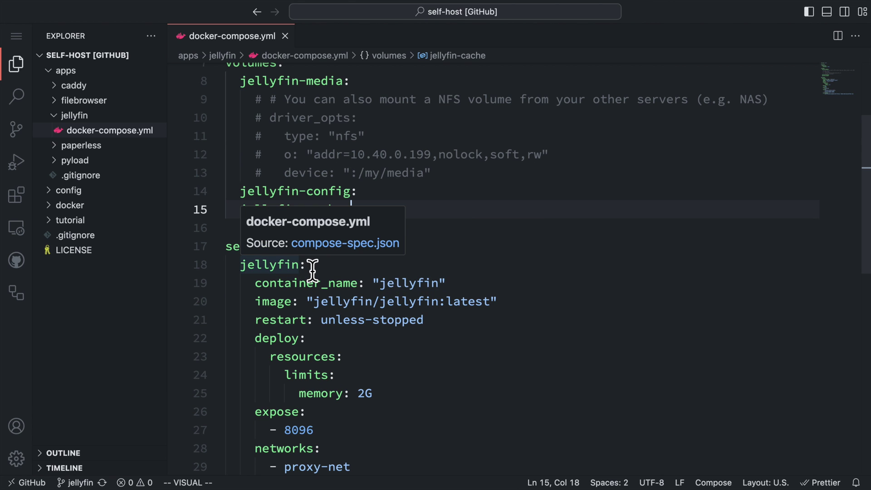
{"action": "scroll", "coordinate": [324, 275], "scroll_direction": "down", "scroll_amount": 5}
{"action": "left_click_drag", "start_coordinate": [255, 166], "coordinate": [522, 181]}
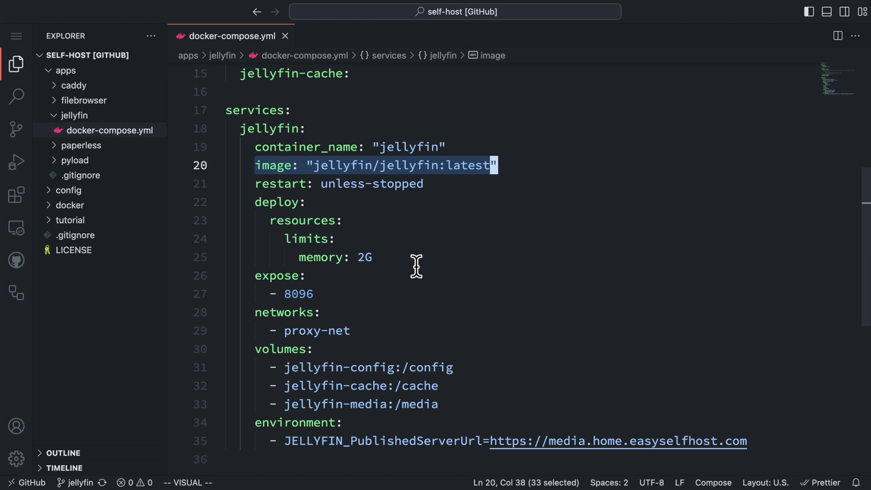
- Comment out the deploy memory-limit block (lines 22–25), then review expose, volumes and JELLYFIN_PublishedServerUrl
{"action": "left_click_drag", "start_coordinate": [414, 265], "coordinate": [218, 212]}
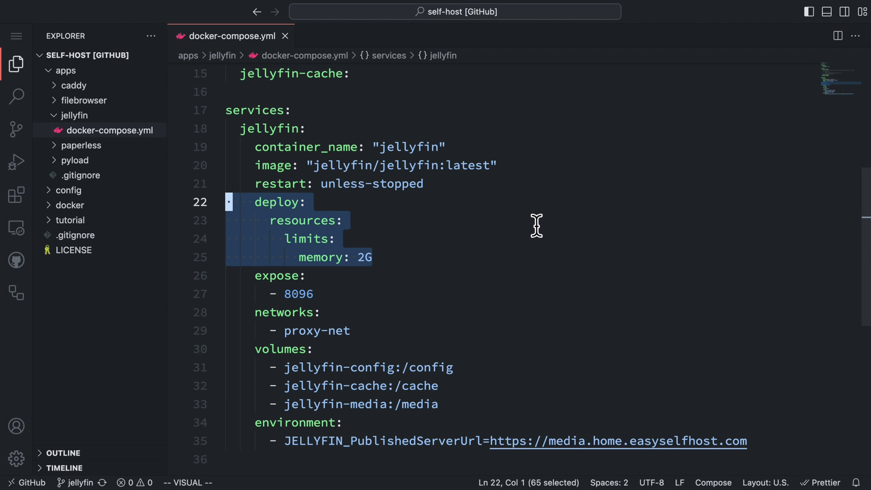
{"action": "key", "text": "super+slash"}
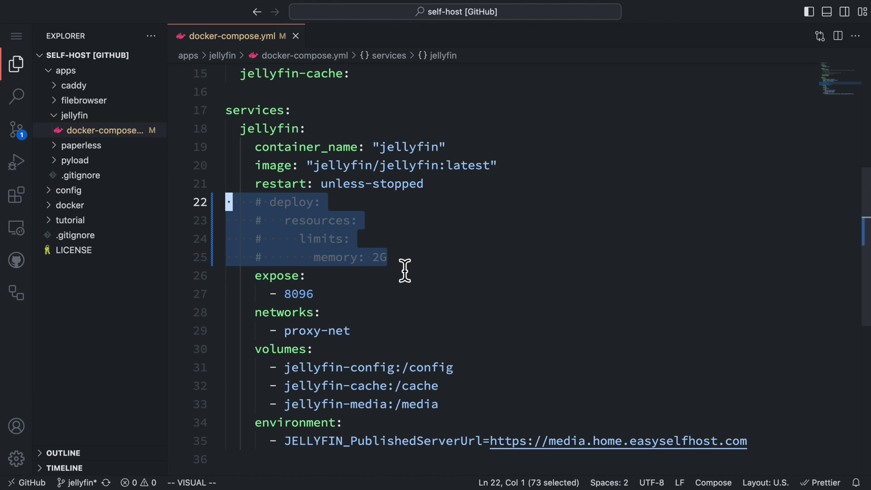
{"action": "left_click_drag", "start_coordinate": [351, 331], "coordinate": [225, 275]}
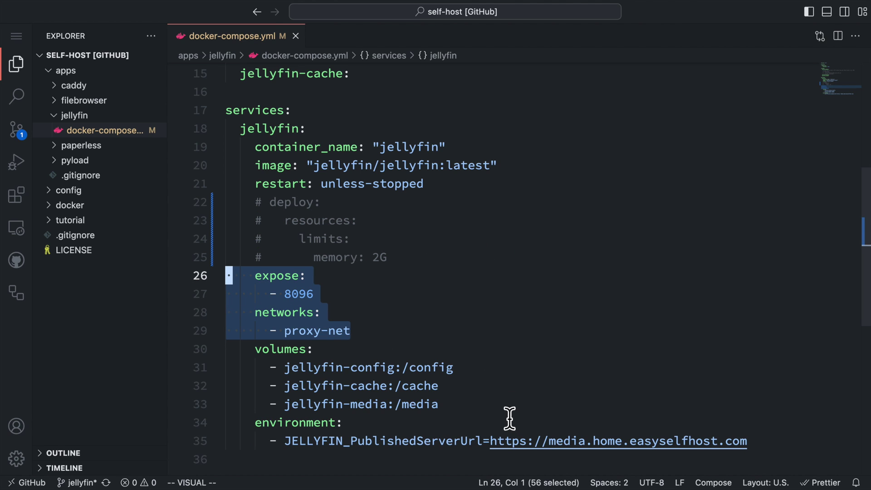
{"action": "left_click", "coordinate": [492, 409]}
{"action": "left_click_drag", "start_coordinate": [496, 409], "coordinate": [121, 359]}
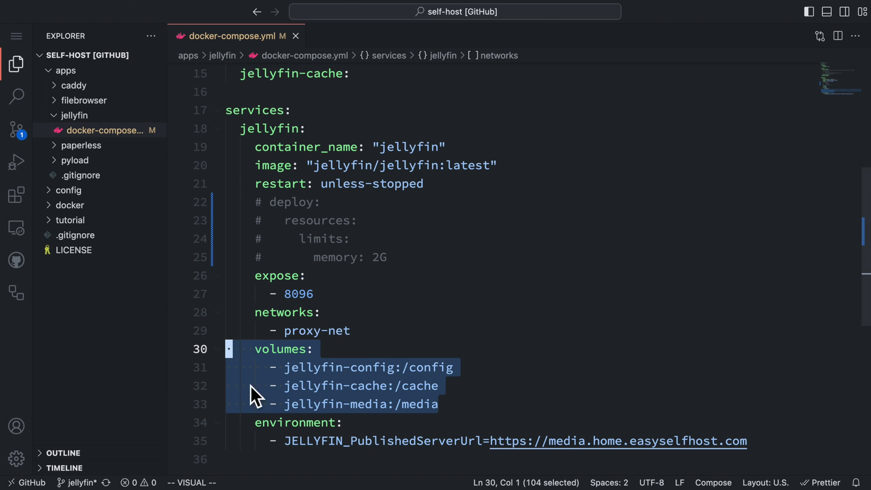
{"action": "left_click", "coordinate": [771, 445]}
{"action": "left_click_drag", "start_coordinate": [772, 444], "coordinate": [111, 424]}
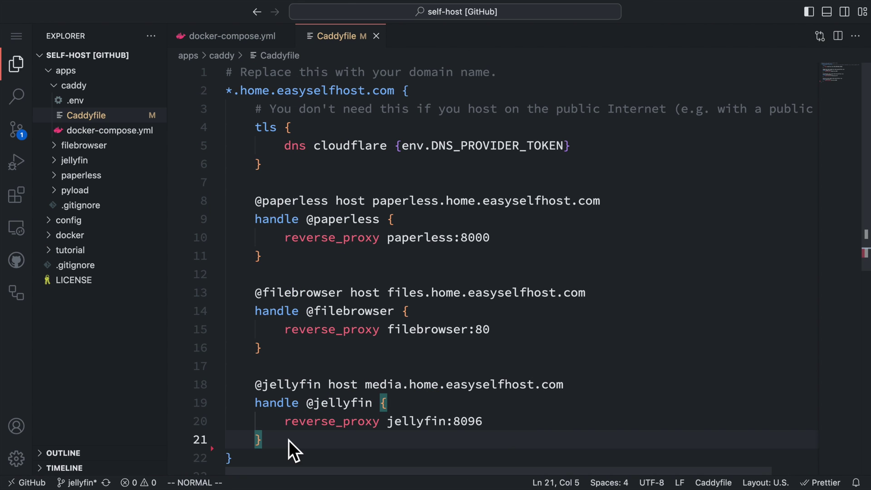
{"action": "left_click_drag", "start_coordinate": [290, 440], "coordinate": [219, 389]}
{"action": "left_click", "coordinate": [375, 442]}
{"action": "left_click_drag", "start_coordinate": [367, 386], "coordinate": [568, 390]}
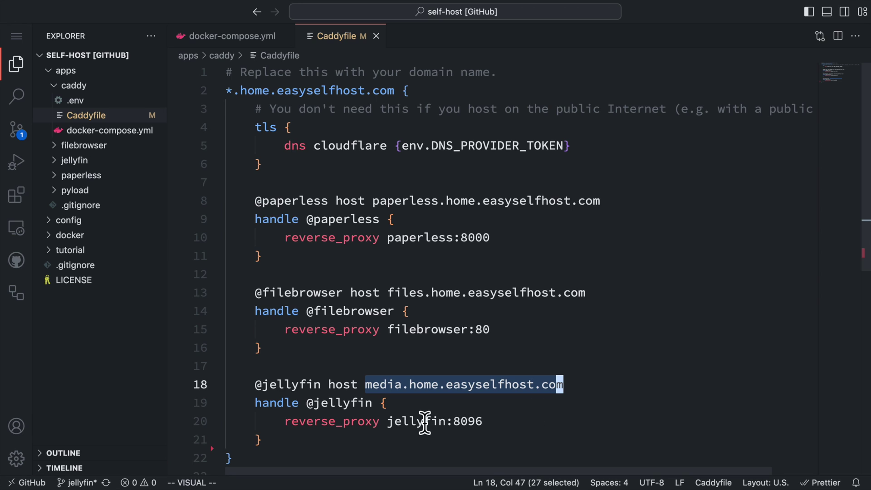
{"action": "left_click_drag", "start_coordinate": [285, 422], "coordinate": [502, 429]}
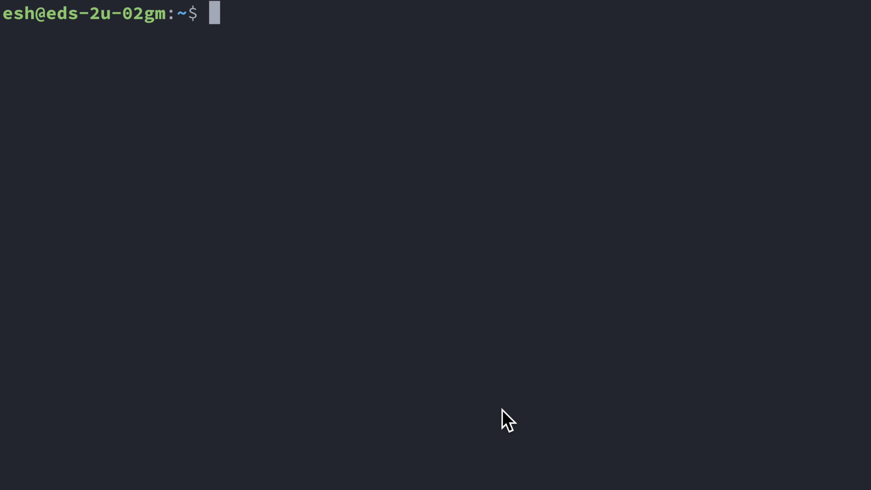
- Go into the self-host apps/jellyfin folder and start Jellyfin with docker compose up -d
{"action": "type", "text": "cd s"}
{"action": "key", "text": "Tab"}
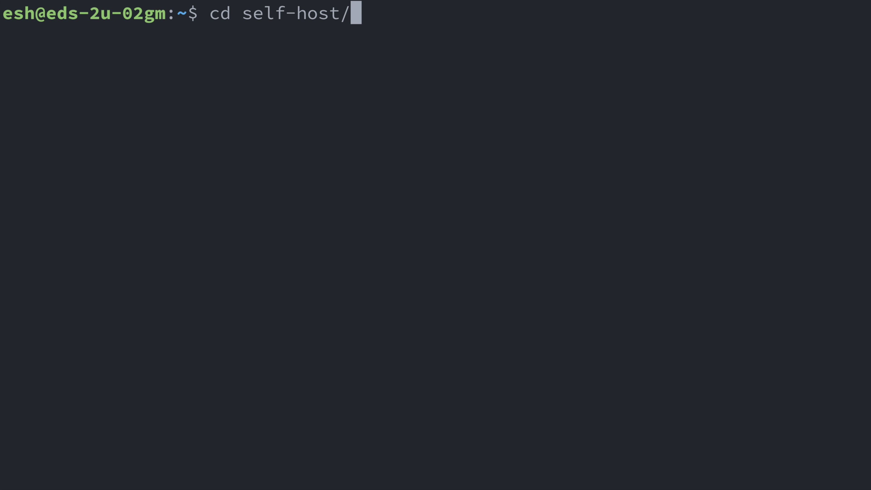
{"action": "type", "text": "apps/j"}
{"action": "key", "text": "Tab"}
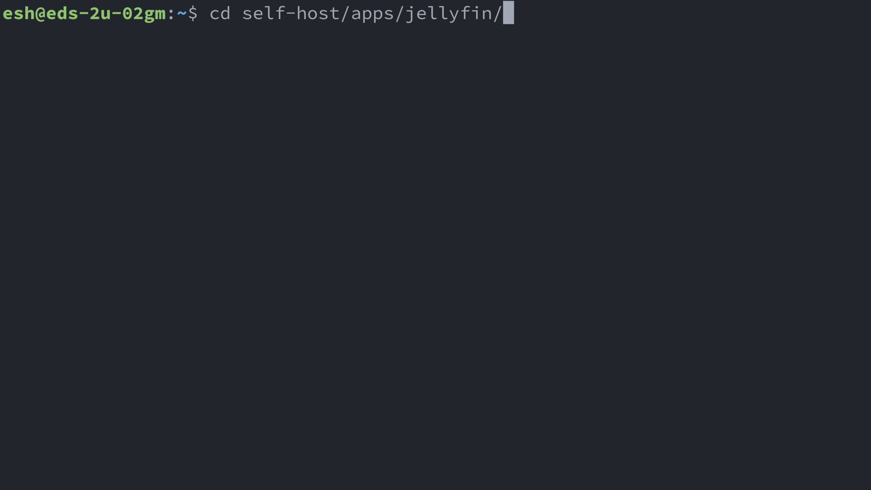
{"action": "key", "text": "Return"}
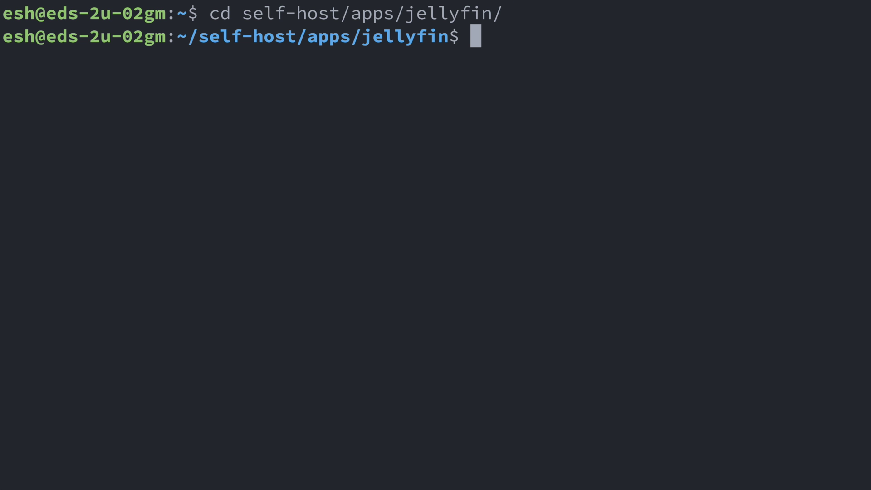
{"action": "type", "text": "docker com"}
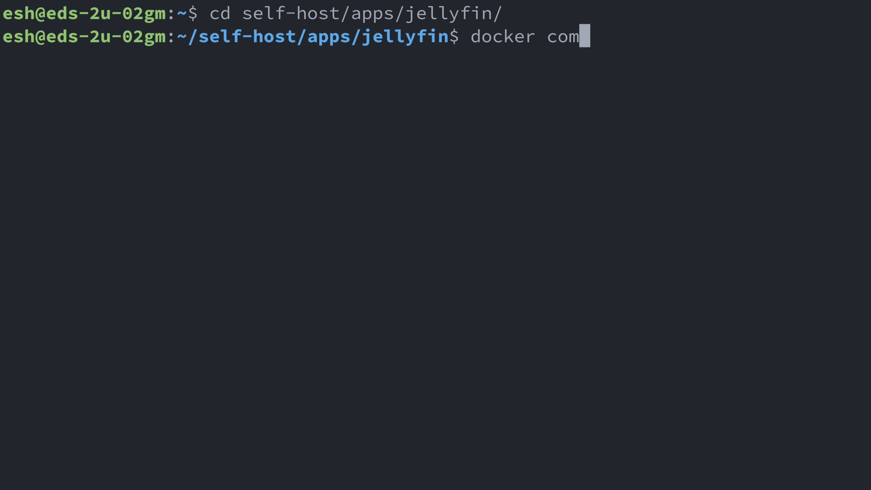
{"action": "type", "text": "pose up -d"}
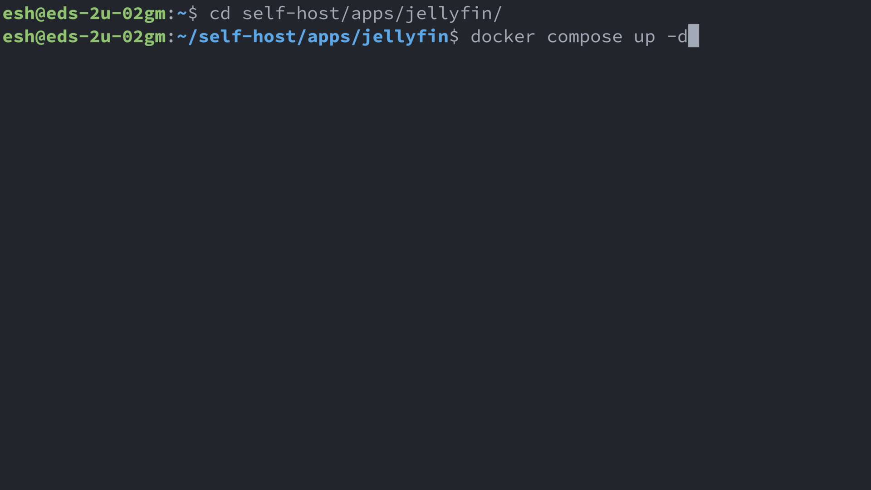
{"action": "key", "text": "Return"}
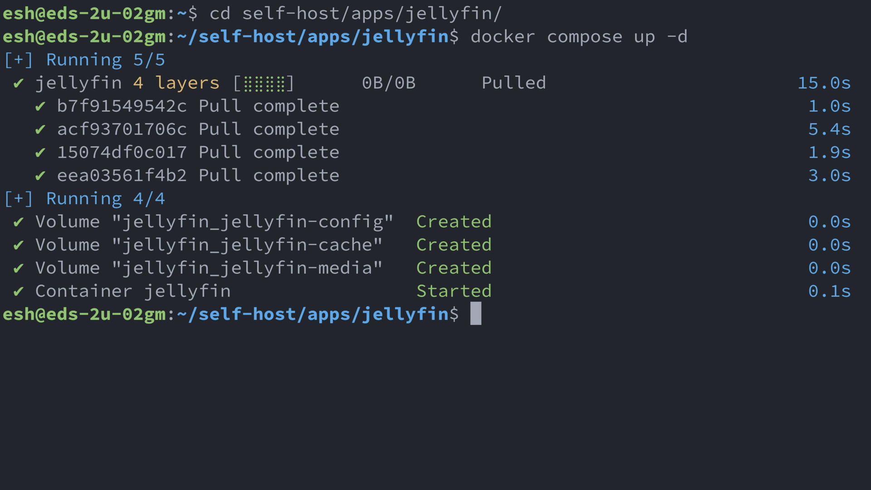
- In ../caddy, run docker compose restart and then docker compose up -d
{"action": "key", "text": "ctrl+l"}
{"action": "type", "text": "cd ../caddy"}
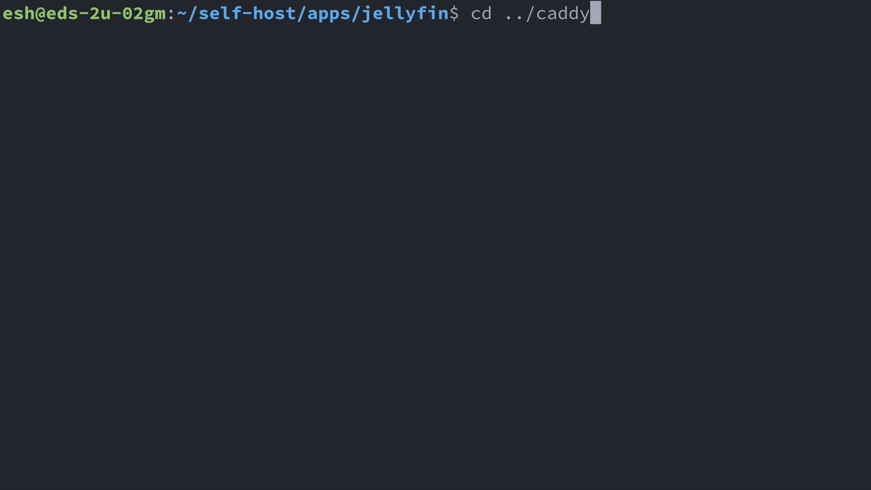
{"action": "key", "text": "Return"}
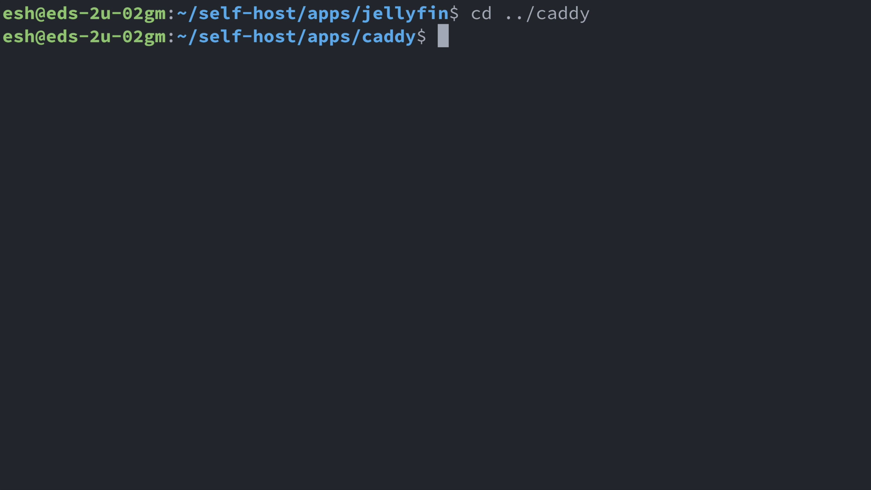
{"action": "type", "text": "docker compo"}
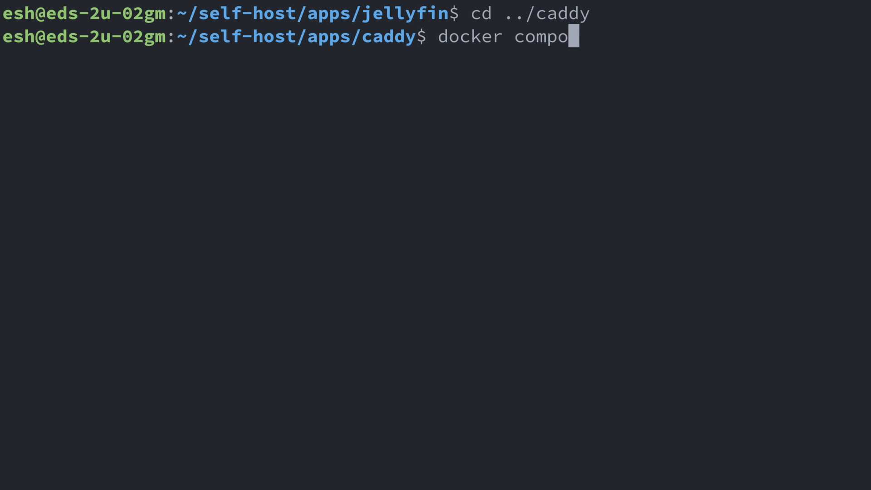
{"action": "type", "text": "se restart"}
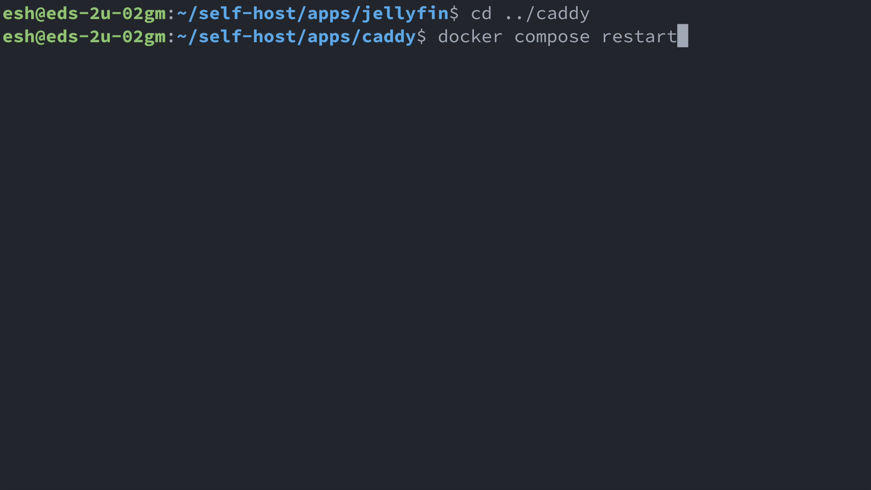
{"action": "key", "text": "Return"}
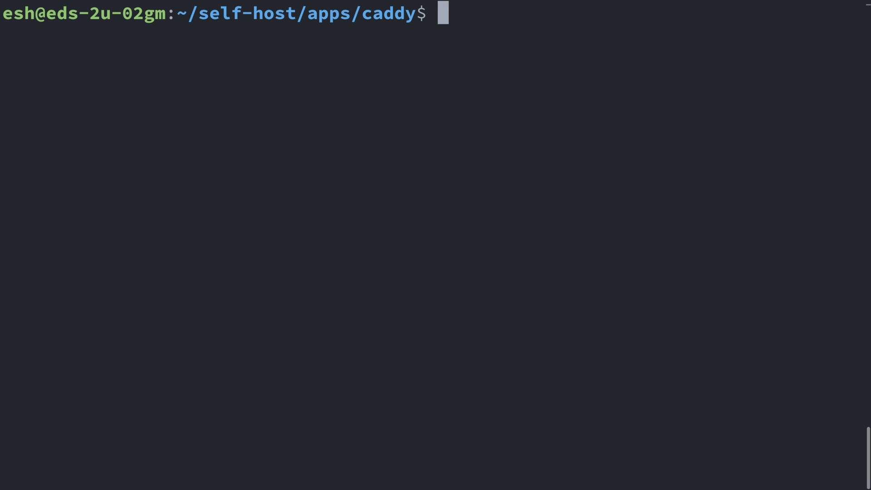
{"action": "type", "text": "docker compose"}
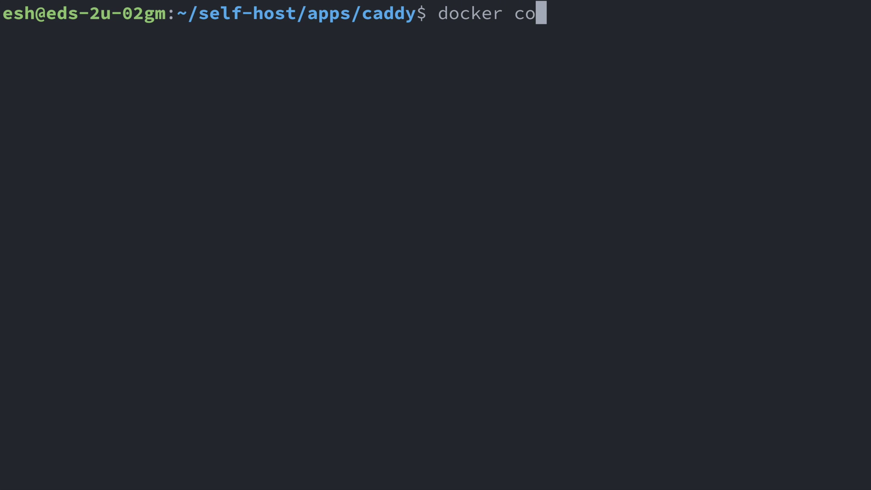
{"action": "type", "text": " up -d"}
{"action": "key", "text": "Return"}
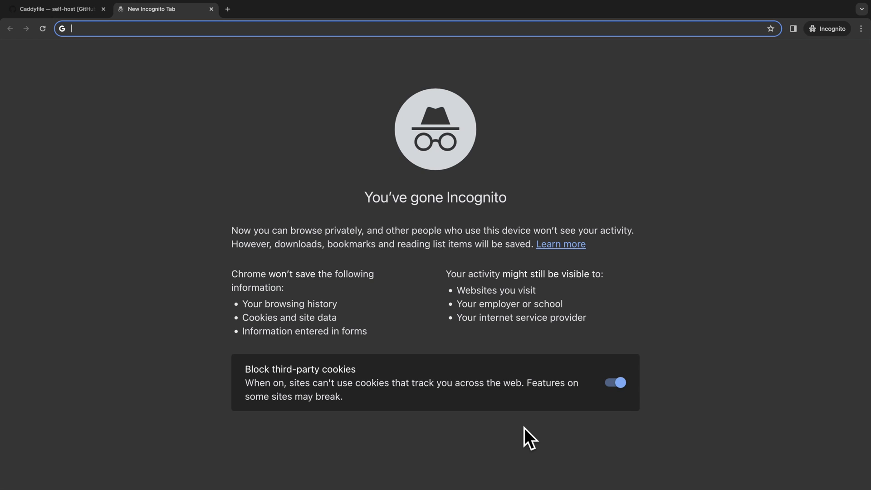
- Load media.home.easyselfhost.com in the incognito tab
{"action": "type", "text": "media."}
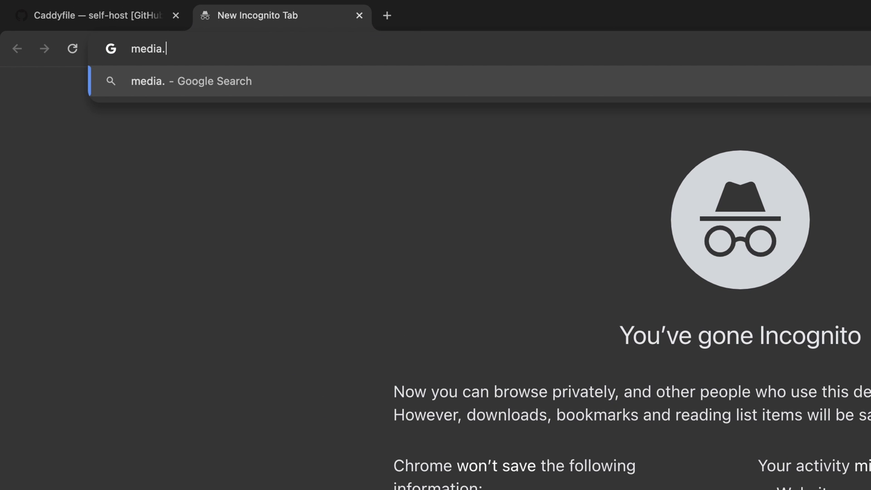
{"action": "type", "text": "home.easyselfhost.com"}
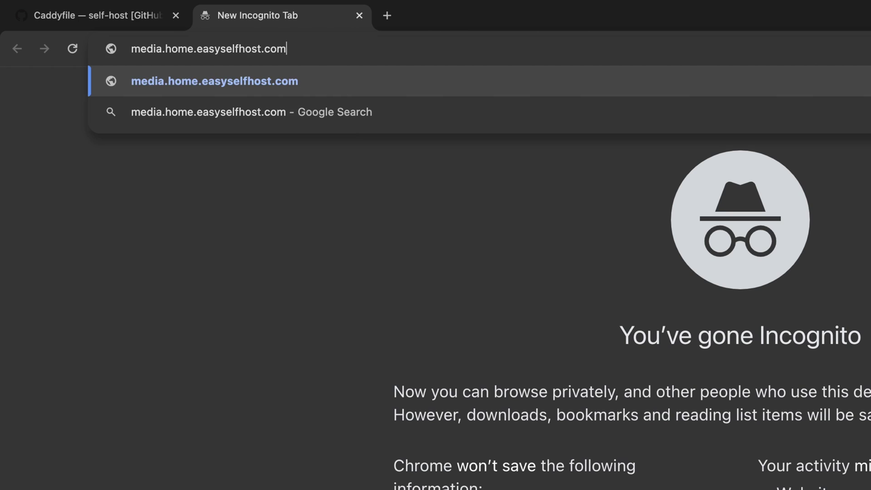
{"action": "key", "text": "Return"}
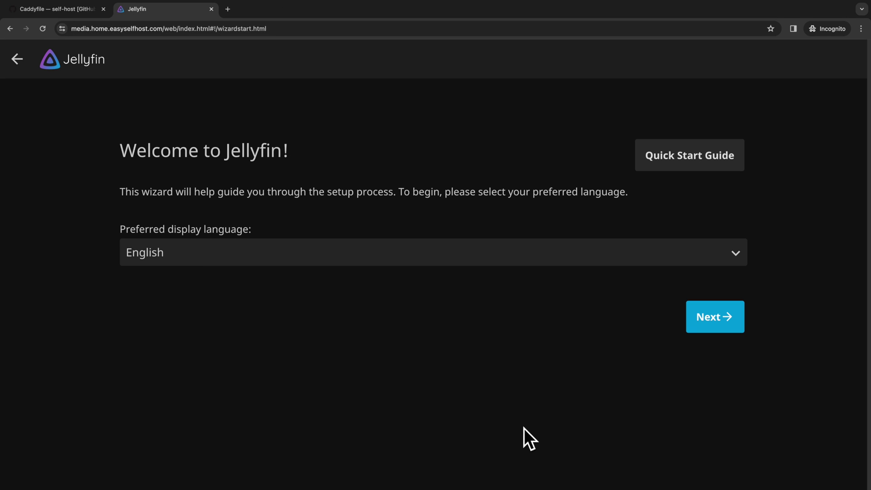
- Keep English, then replace the default username and enter and confirm the admin password
{"action": "left_click", "coordinate": [722, 317]}
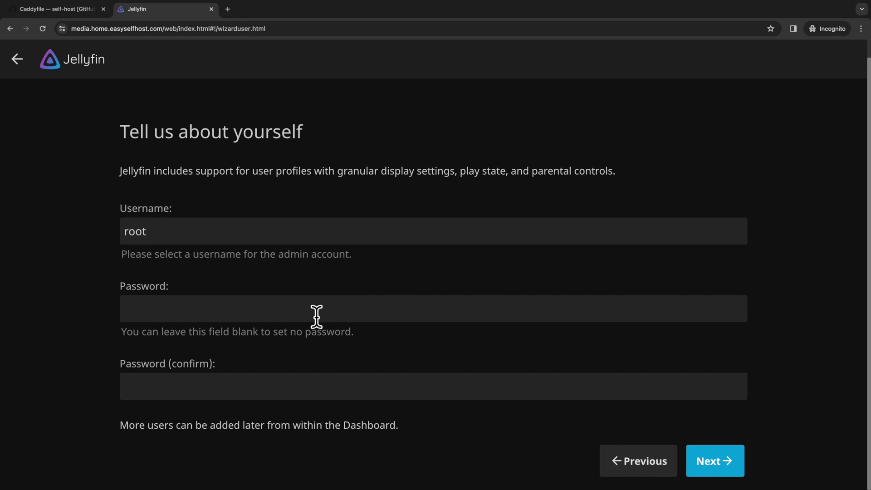
{"action": "left_click", "coordinate": [316, 316]}
{"action": "double_click", "coordinate": [136, 229]}
{"action": "type", "text": "esh"}
{"action": "key", "text": "Tab"}
{"action": "type", "text": "****"}
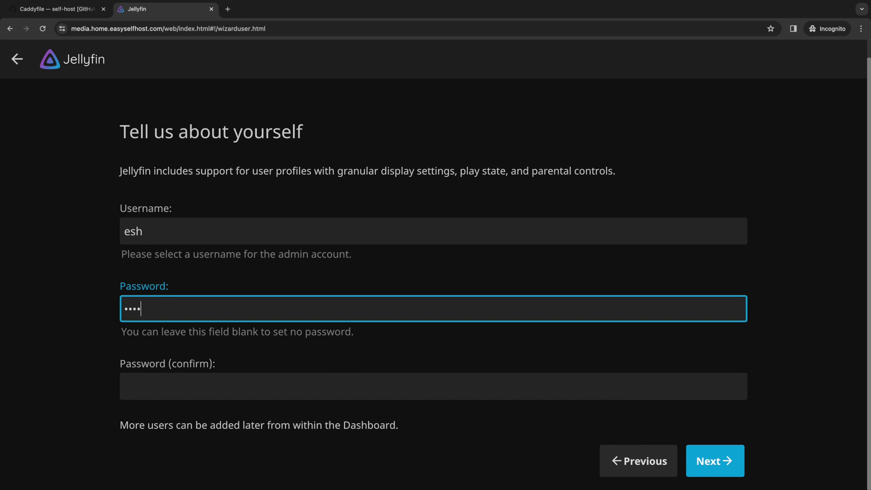
{"action": "type", "text": "**"}
{"action": "key", "text": "Tab"}
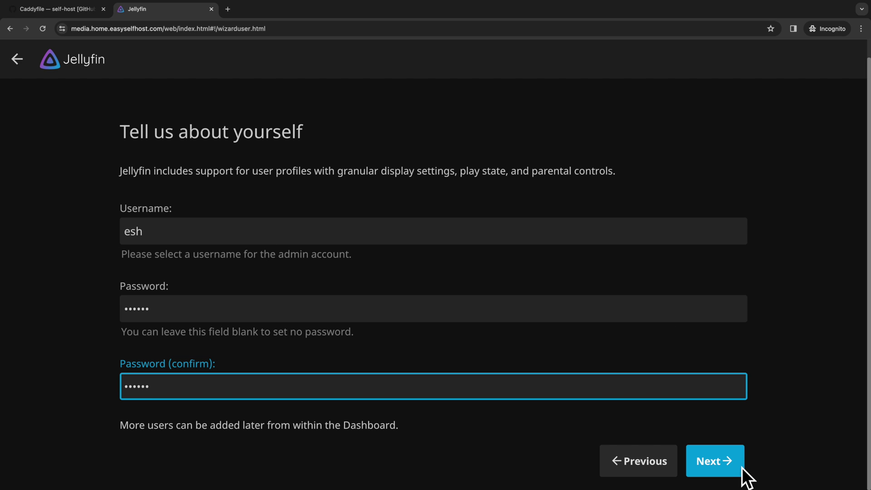
{"action": "type", "text": "******"}
{"action": "left_click", "coordinate": [740, 465]}
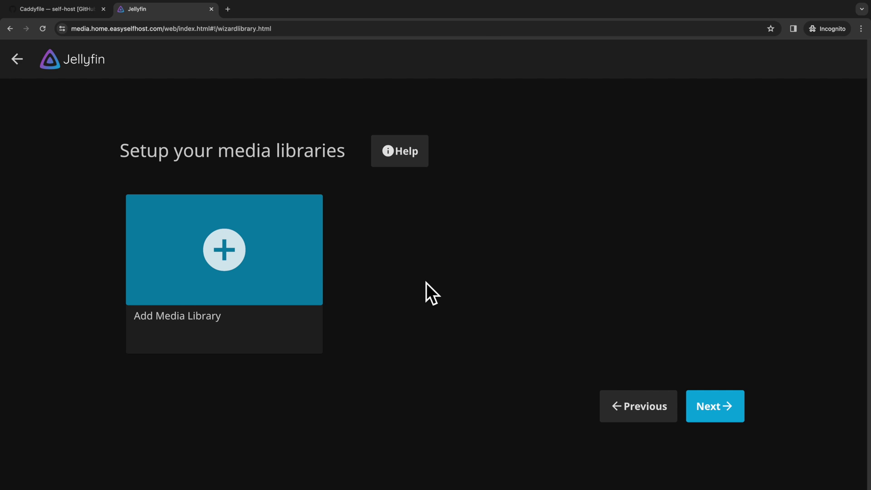
- Add a media library with content type Movies and start adding a folder to it
{"action": "left_click", "coordinate": [233, 243]}
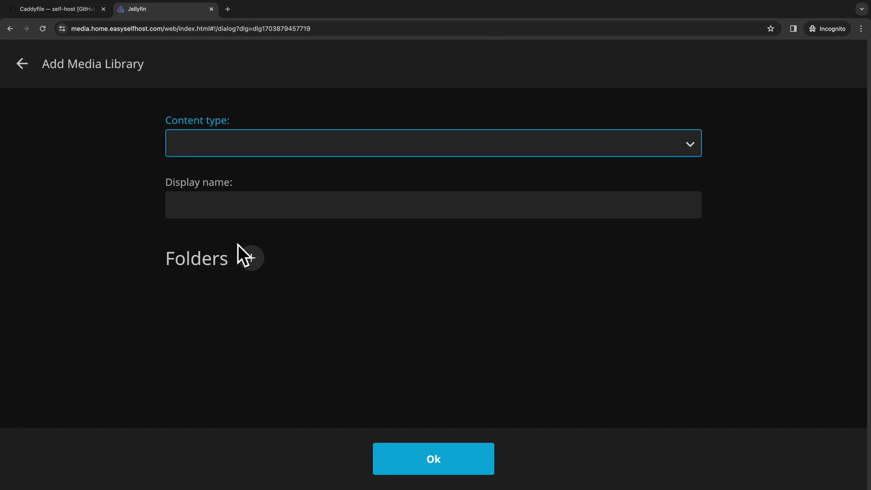
{"action": "left_click", "coordinate": [245, 153]}
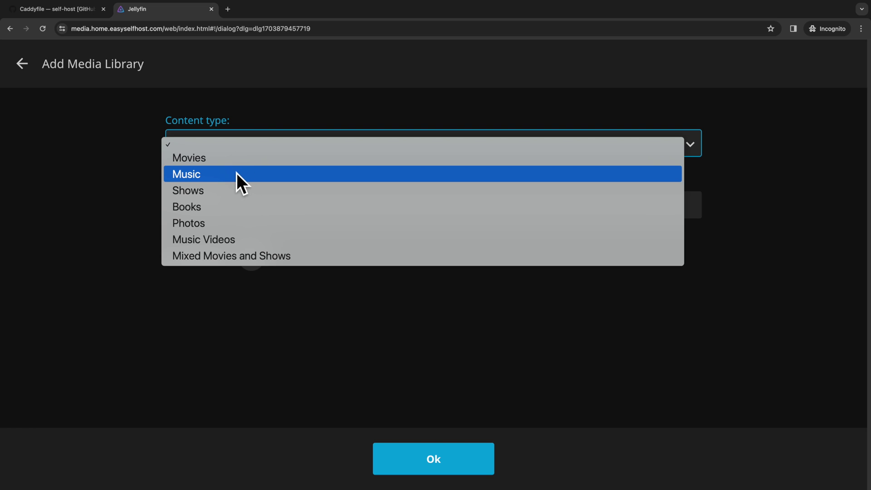
{"action": "left_click", "coordinate": [249, 164]}
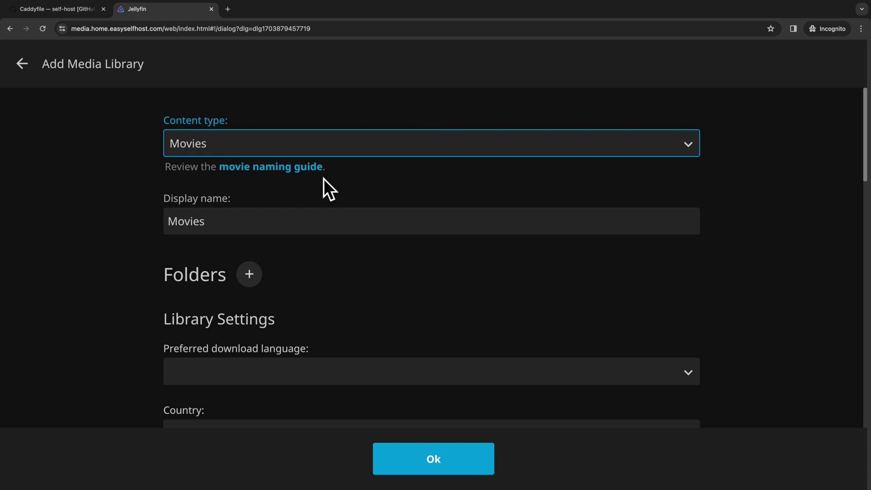
{"action": "scroll", "coordinate": [325, 200], "scroll_direction": "down", "scroll_amount": 1}
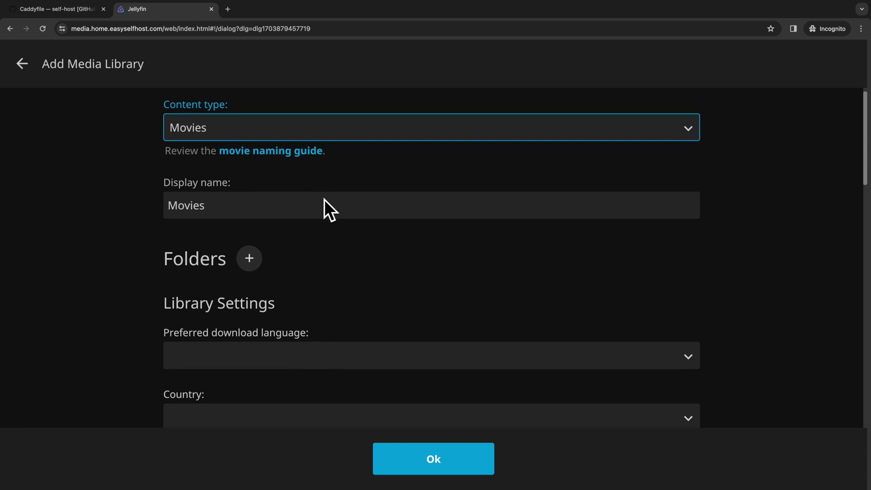
{"action": "scroll", "coordinate": [325, 200], "scroll_direction": "down", "scroll_amount": 2}
{"action": "left_click", "coordinate": [250, 189]}
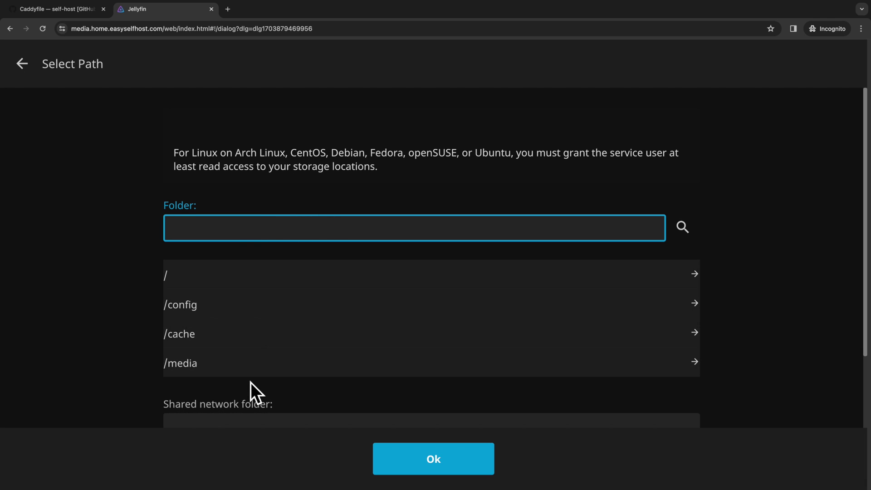
- Browse the Select Path picker into /media and focus the folder path field
{"action": "scroll", "coordinate": [251, 382], "scroll_direction": "down", "scroll_amount": 2}
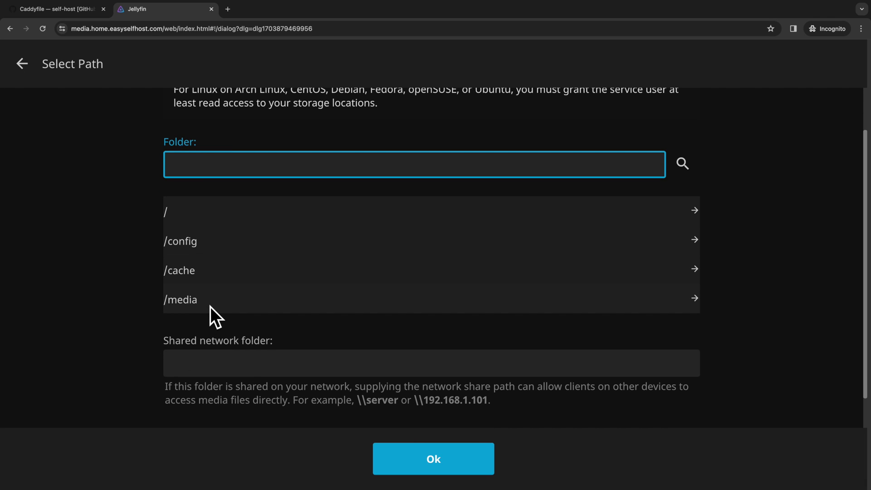
{"action": "left_click", "coordinate": [211, 306]}
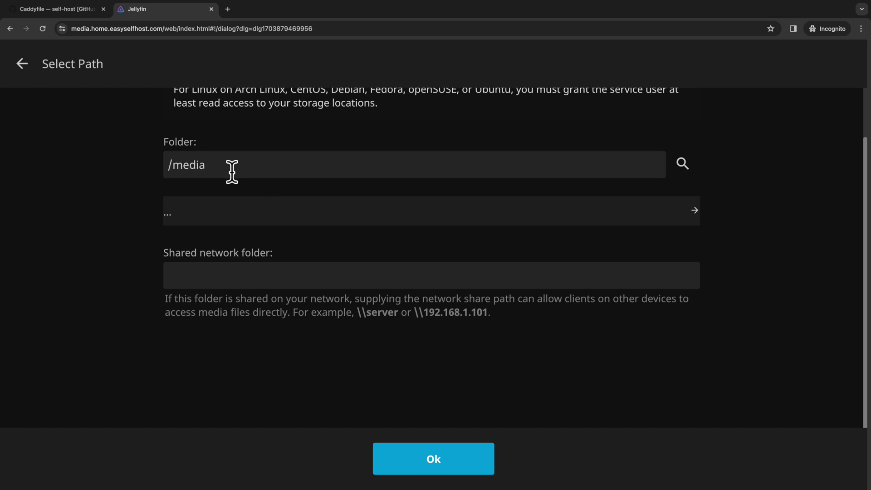
{"action": "left_click", "coordinate": [232, 171]}
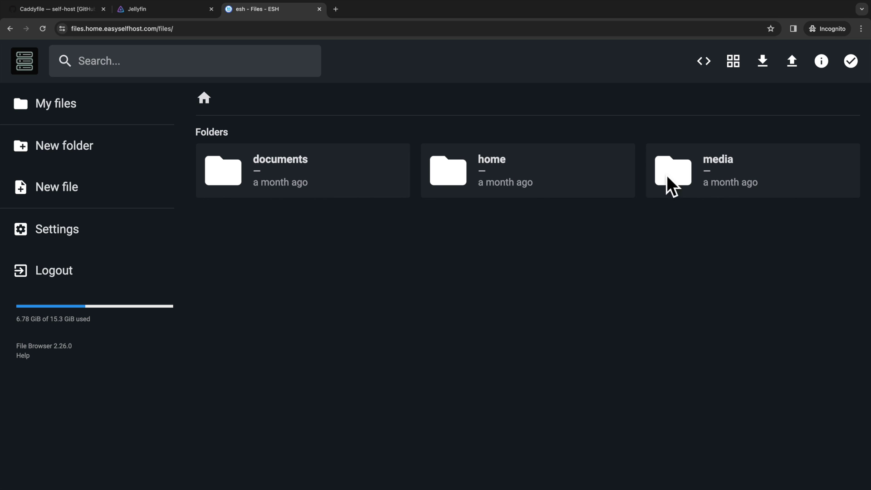
- In File Browser, create a movies folder inside media and return to the Jellyfin tab
{"action": "double_click", "coordinate": [667, 189]}
{"action": "left_click", "coordinate": [131, 149]}
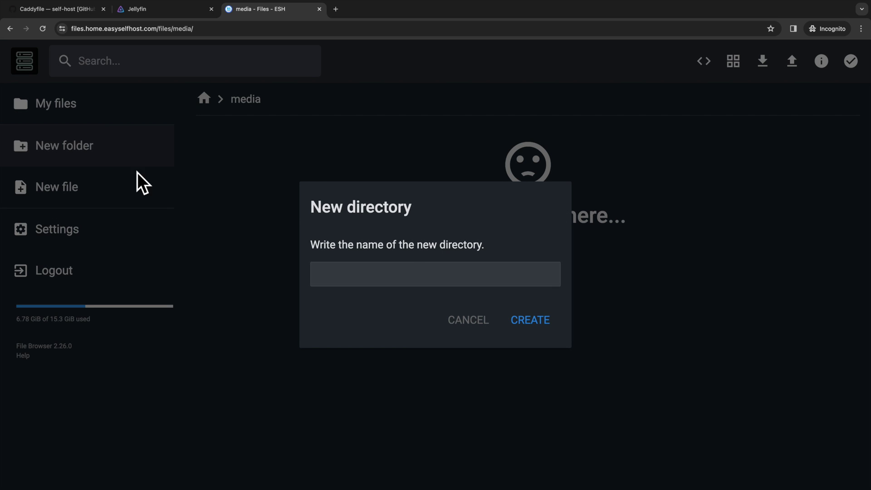
{"action": "type", "text": "movies"}
{"action": "left_click", "coordinate": [549, 327]}
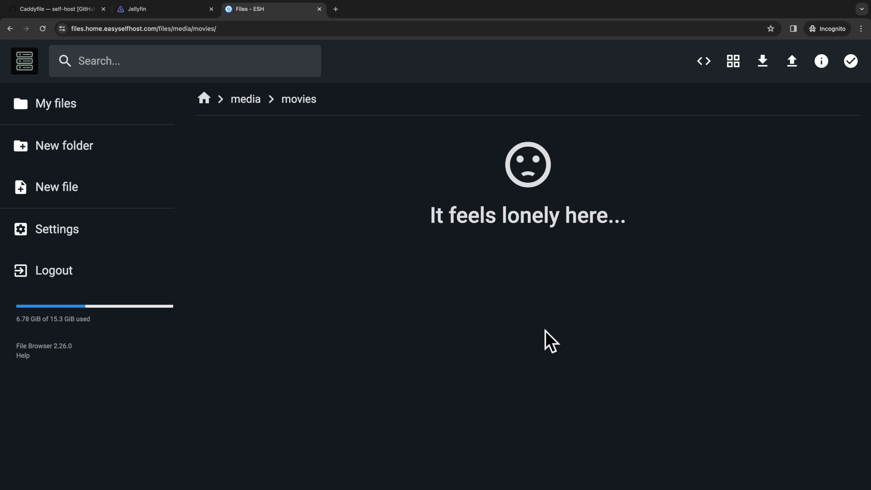
{"action": "left_click", "coordinate": [255, 101]}
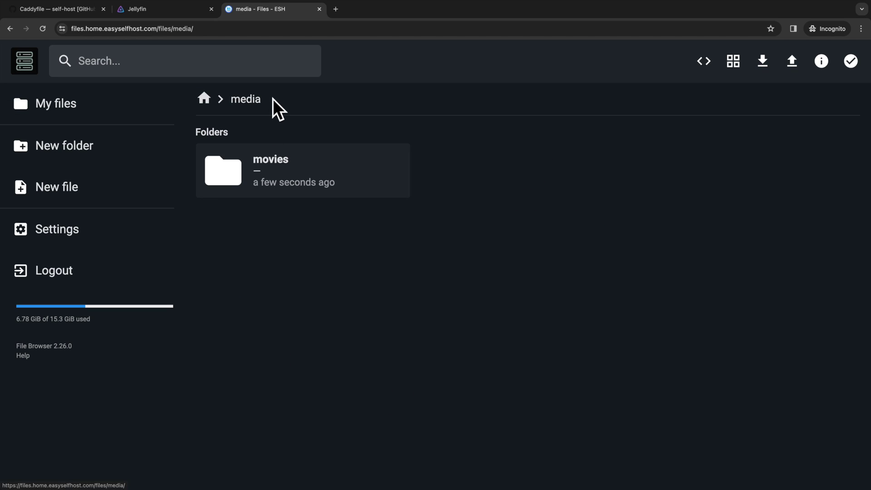
{"action": "left_click", "coordinate": [157, 9]}
- Pick /media/movies as the library folder, look over Library Settings, and save the Movies library
{"action": "left_click", "coordinate": [683, 163]}
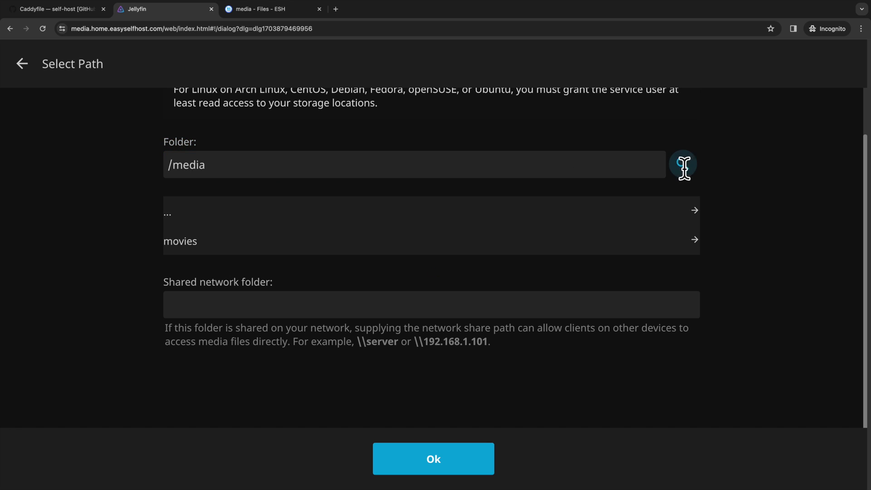
{"action": "left_click", "coordinate": [423, 247]}
{"action": "left_click", "coordinate": [390, 456]}
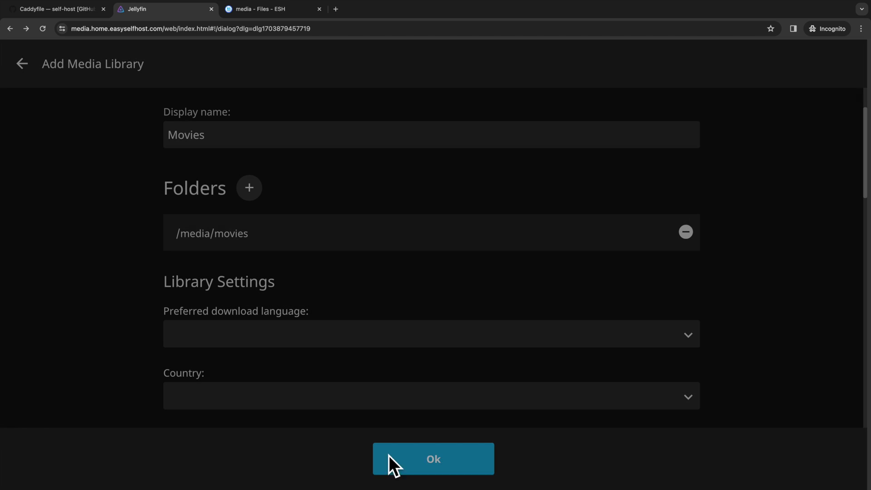
{"action": "left_click", "coordinate": [320, 302]}
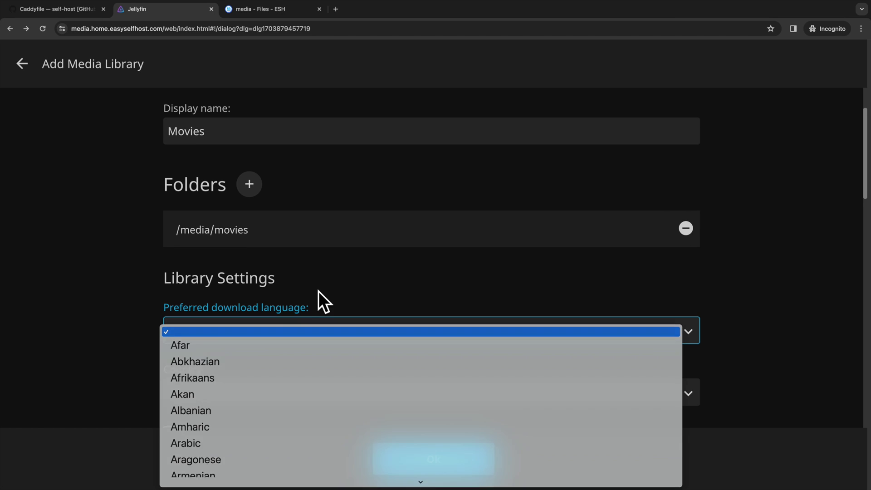
{"action": "scroll", "coordinate": [194, 300], "scroll_direction": "down", "scroll_amount": 8}
{"action": "scroll", "coordinate": [190, 293], "scroll_direction": "down", "scroll_amount": 7}
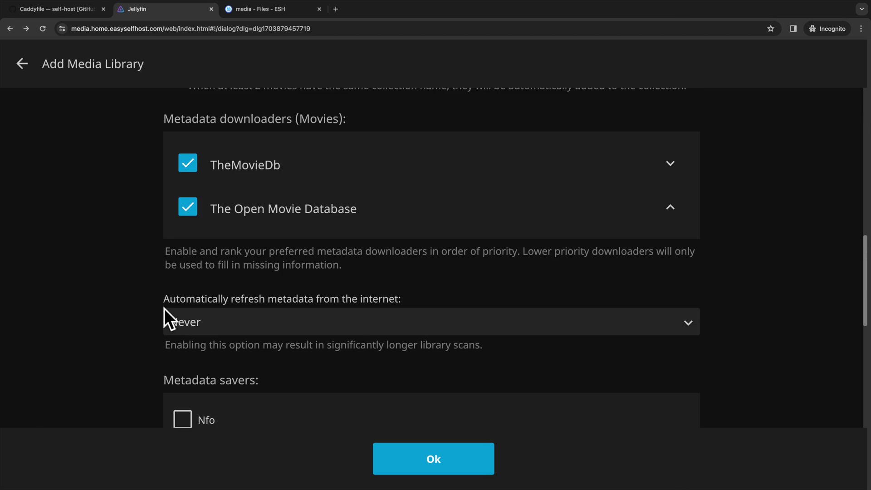
{"action": "scroll", "coordinate": [165, 309], "scroll_direction": "down", "scroll_amount": 12}
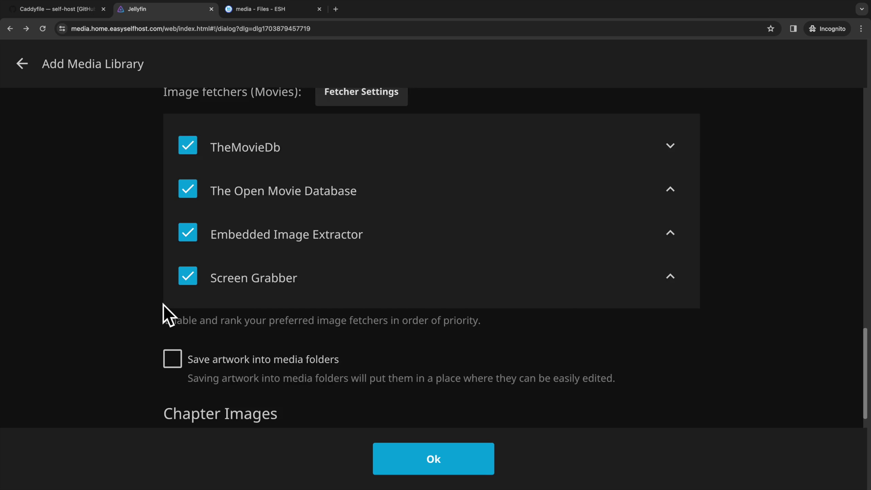
{"action": "left_click", "coordinate": [457, 463]}
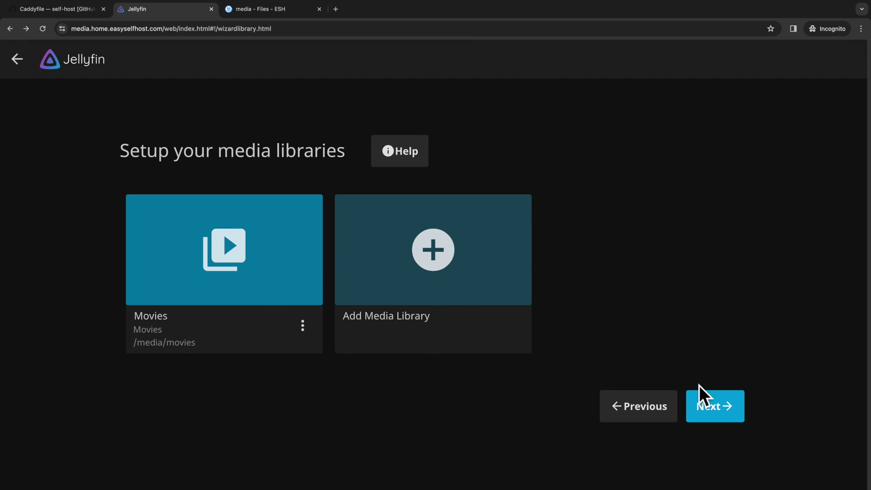
- Move past the libraries, metadata language and remote access pages and finish the wizard
{"action": "left_click", "coordinate": [701, 400]}
{"action": "left_click", "coordinate": [708, 368]}
{"action": "left_click", "coordinate": [704, 339]}
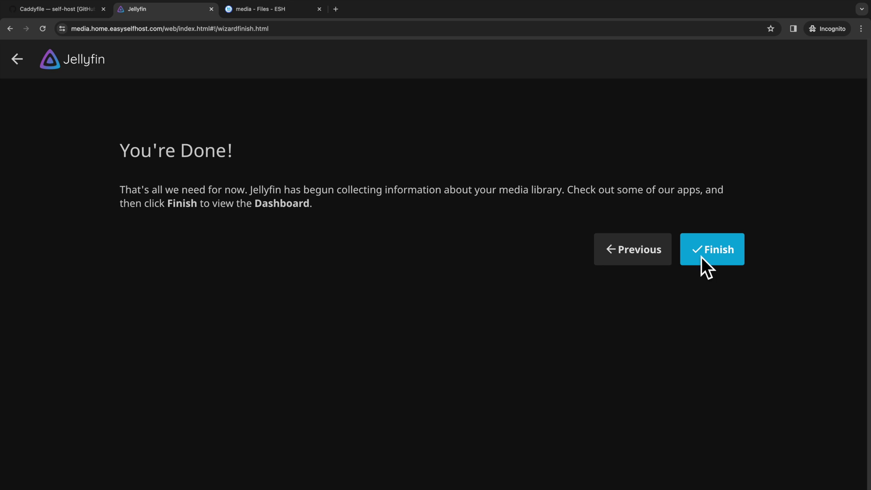
{"action": "left_click", "coordinate": [711, 248]}
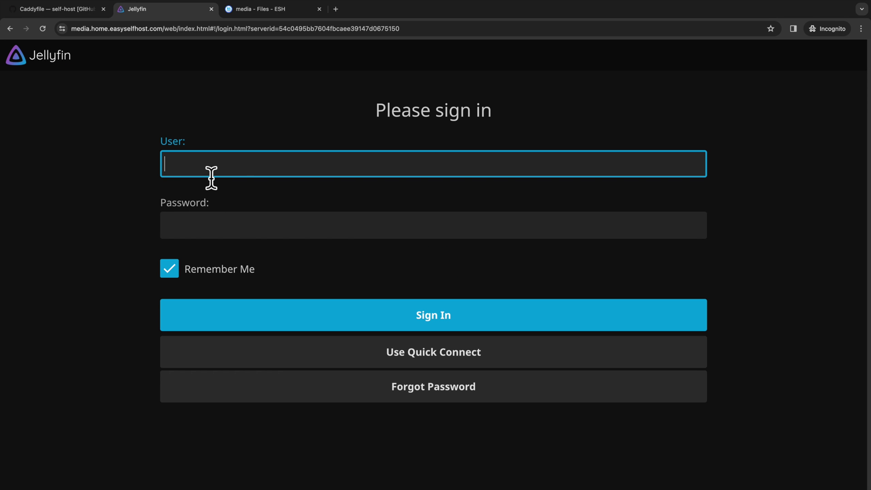
- Enter the admin username and password on the Jellyfin sign-in page
{"action": "type", "text": "esh"}
{"action": "key", "text": "Tab"}
{"action": "type", "text": "•"}
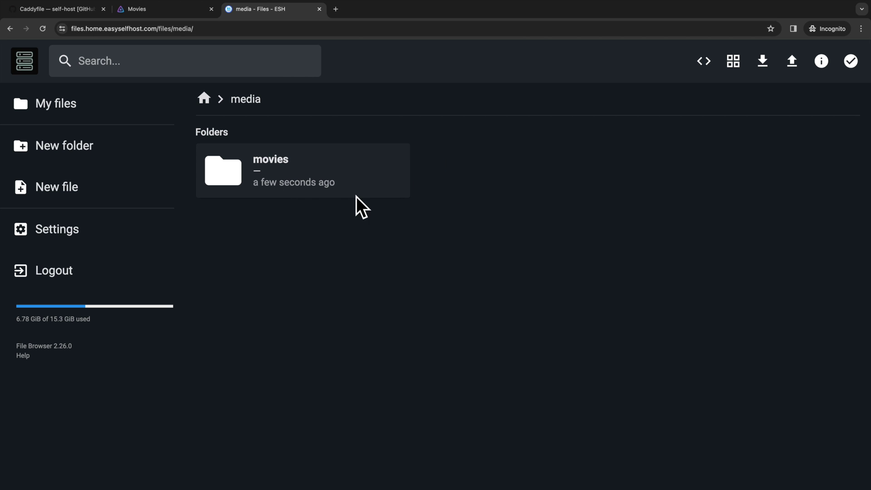
- Upload Easy Self Host - Ep16.mov into media/movies and rename it Pulp.Fiction.1994.mov
{"action": "double_click", "coordinate": [296, 163]}
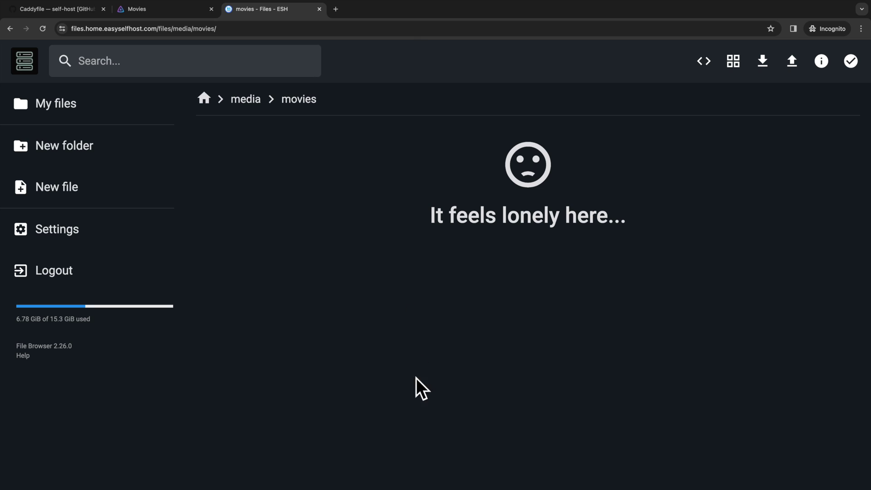
{"action": "left_click_drag", "start_coordinate": [418, 389], "coordinate": [291, 209]}
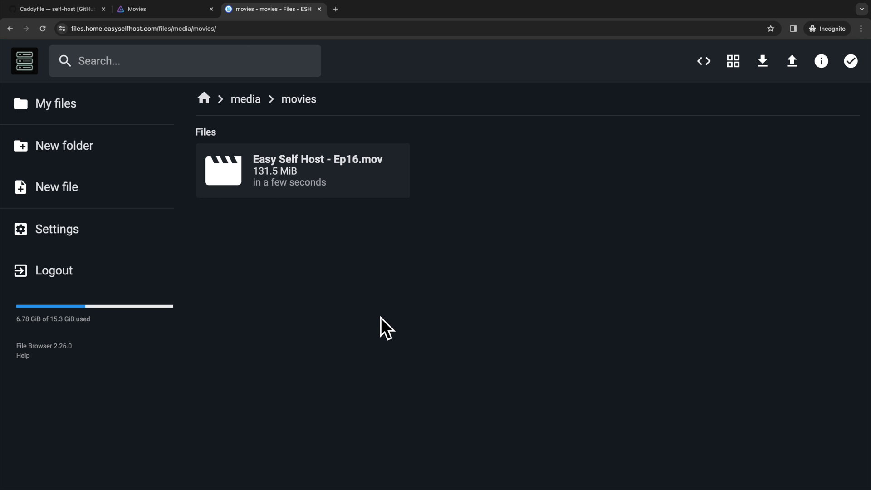
{"action": "left_click", "coordinate": [380, 186]}
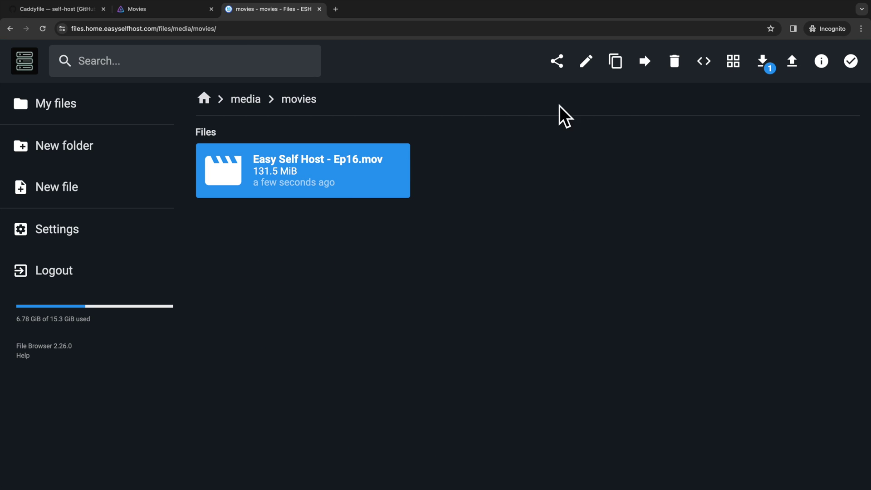
{"action": "left_click", "coordinate": [586, 61]}
{"action": "left_click_drag", "start_coordinate": [426, 282], "coordinate": [276, 287]}
{"action": "type", "text": "Pu"}
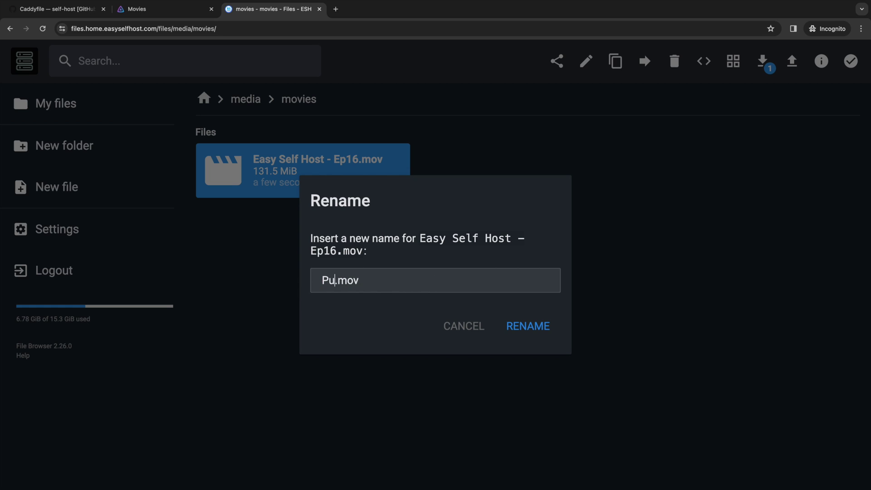
{"action": "type", "text": "lp.Fiction"}
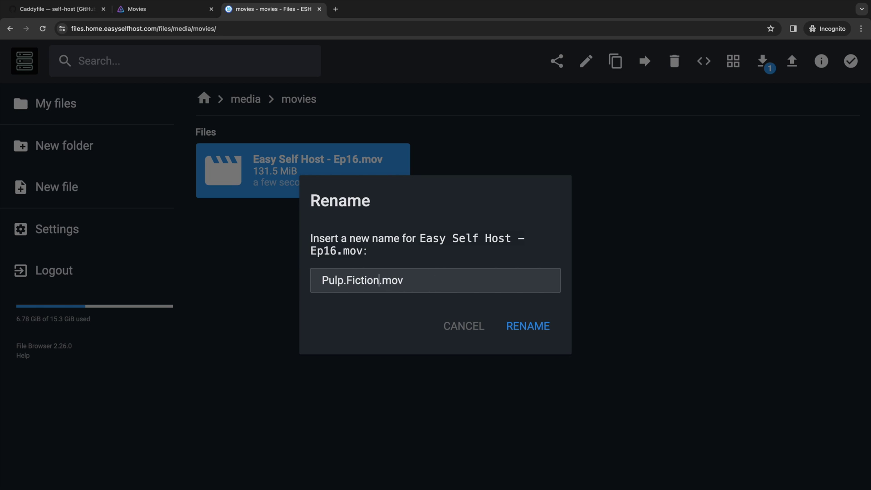
{"action": "type", "text": ".1994."}
- Confirm the new file name, then run Scan All Libraries from Jellyfin's Dashboard
{"action": "left_click", "coordinate": [528, 323]}
{"action": "left_click", "coordinate": [165, 10]}
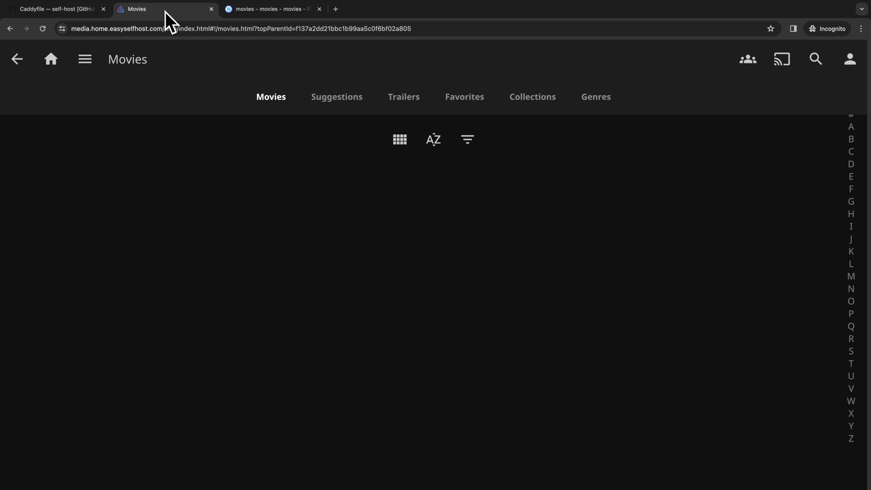
{"action": "left_click", "coordinate": [17, 58]}
{"action": "left_click", "coordinate": [17, 59]}
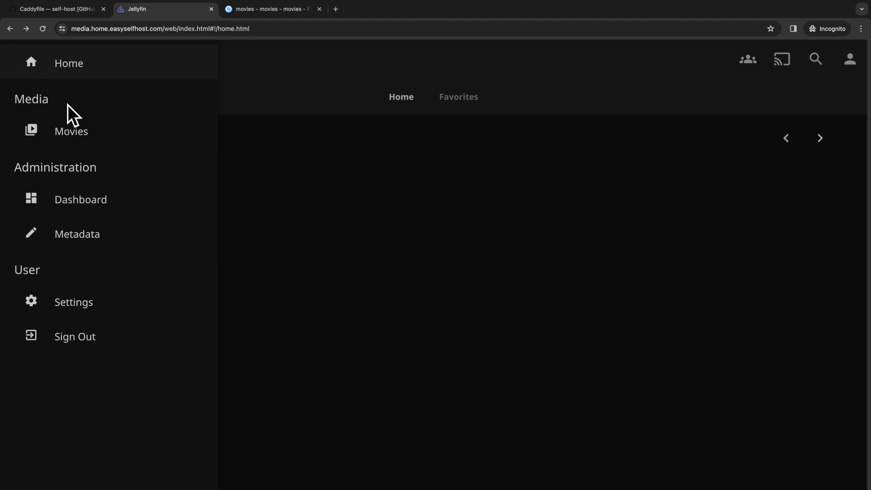
{"action": "left_click", "coordinate": [89, 210]}
{"action": "left_click", "coordinate": [285, 289]}
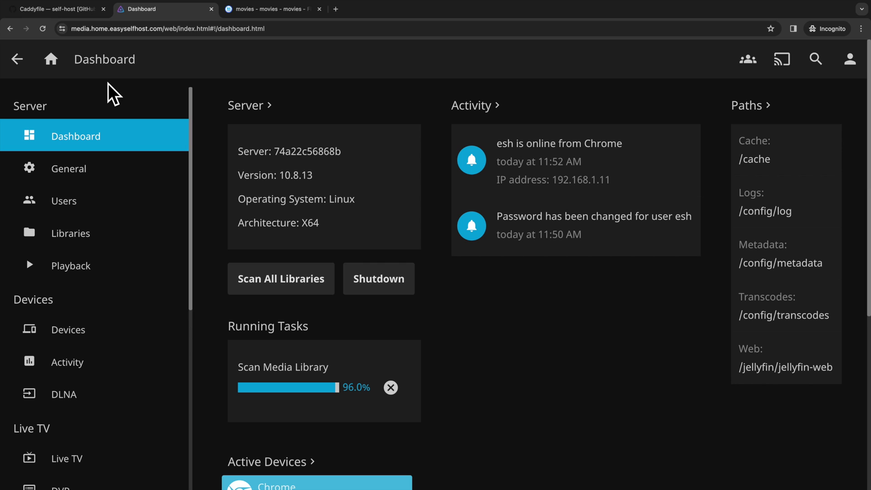
- Open the Movies library and play Pulp Fiction (1994)
{"action": "left_click", "coordinate": [52, 60]}
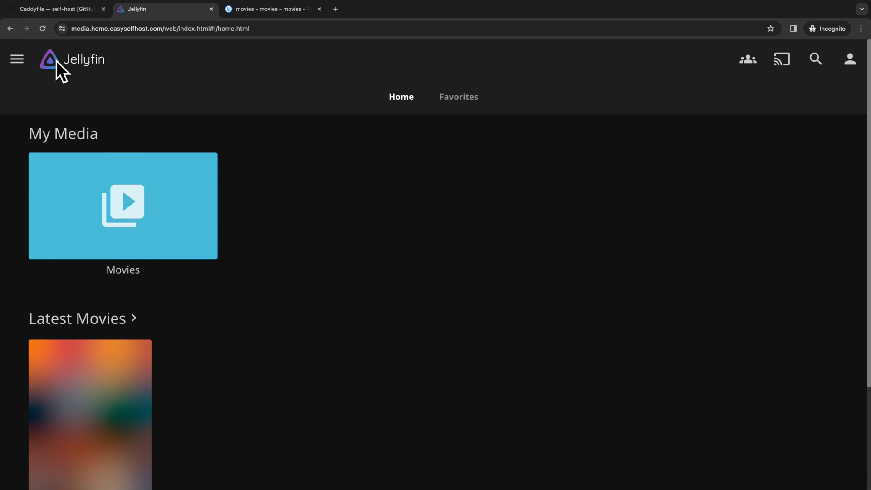
{"action": "scroll", "coordinate": [288, 243], "scroll_direction": "down", "scroll_amount": 1}
{"action": "left_click", "coordinate": [164, 188]}
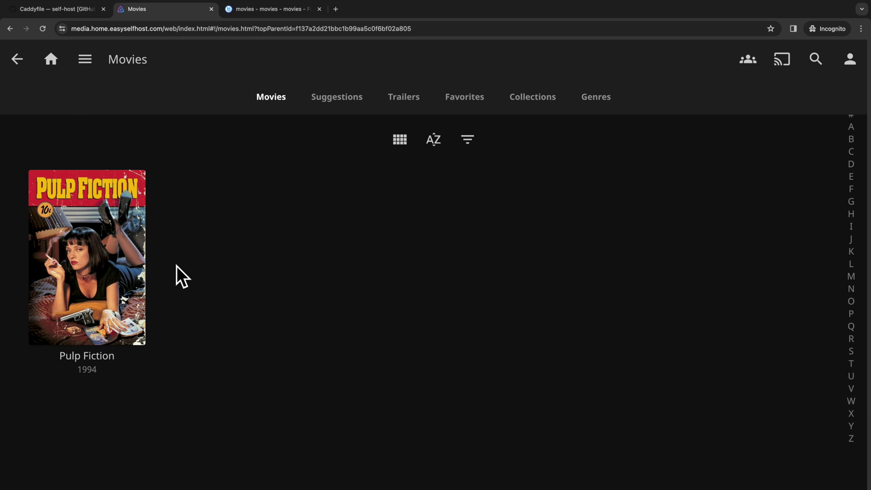
{"action": "left_click", "coordinate": [96, 252]}
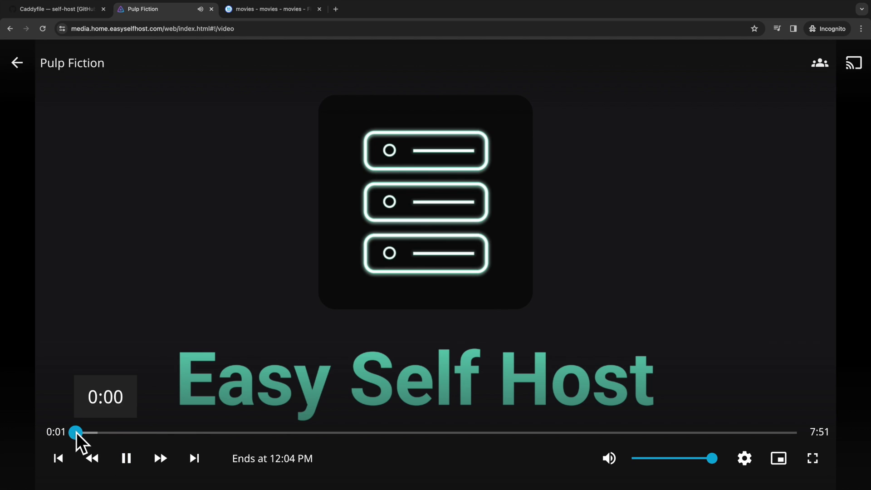
- Seek Pulp Fiction to about 2:04, then exit the player back to Movies
{"action": "left_click_drag", "start_coordinate": [80, 435], "coordinate": [267, 433]}
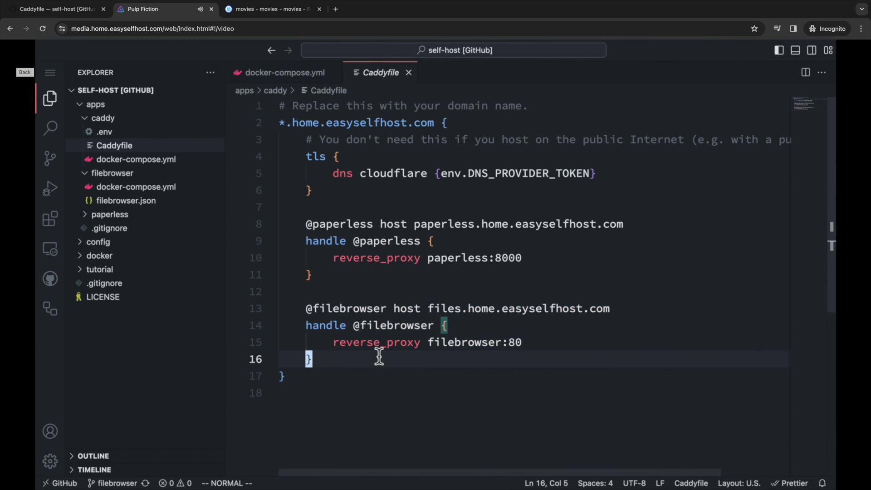
{"action": "left_click", "coordinate": [17, 63]}
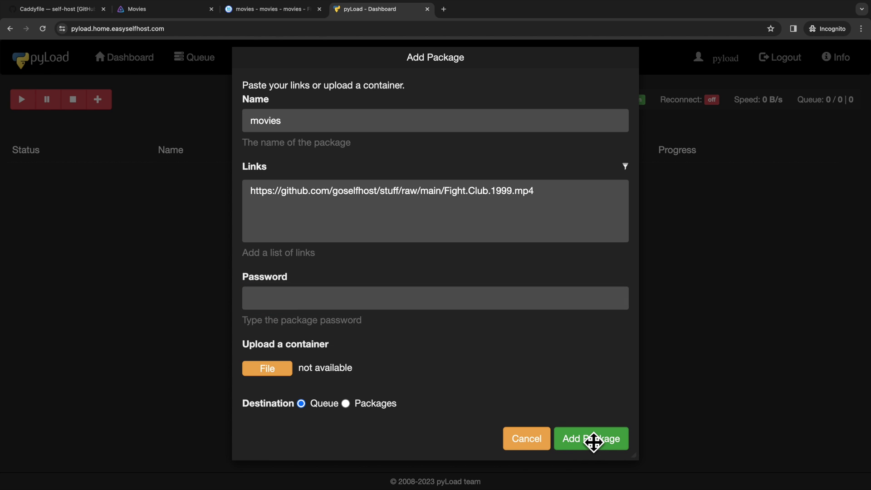
- Open apps/pyload/docker-compose.yml from the Explorer
{"action": "left_click", "coordinate": [592, 442]}
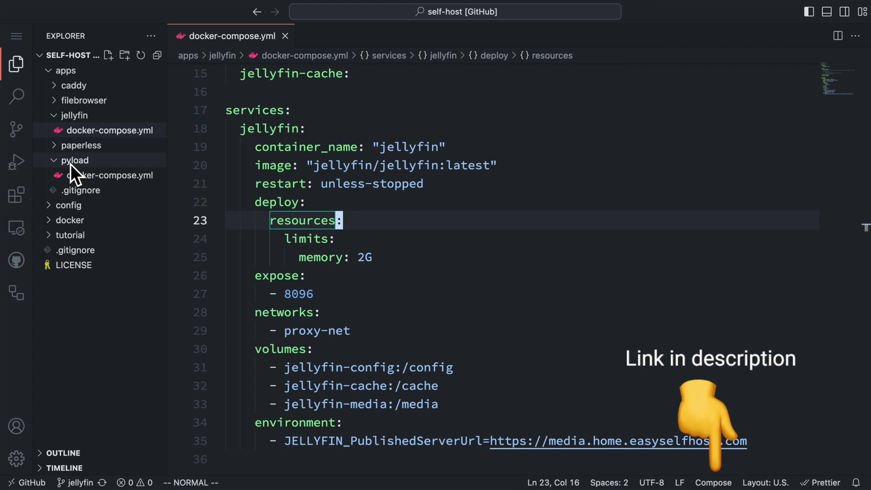
{"action": "left_click", "coordinate": [104, 176]}
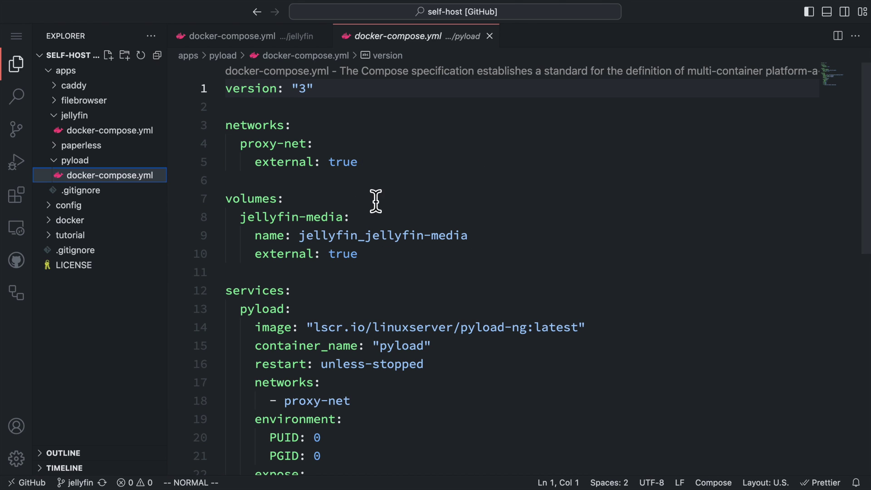
- Highlight the external jellyfin_jellyfin-media volume and the pyload-ng image in the compose file
{"action": "scroll", "coordinate": [376, 200], "scroll_direction": "down", "scroll_amount": 3}
{"action": "left_click_drag", "start_coordinate": [385, 189], "coordinate": [230, 140]}
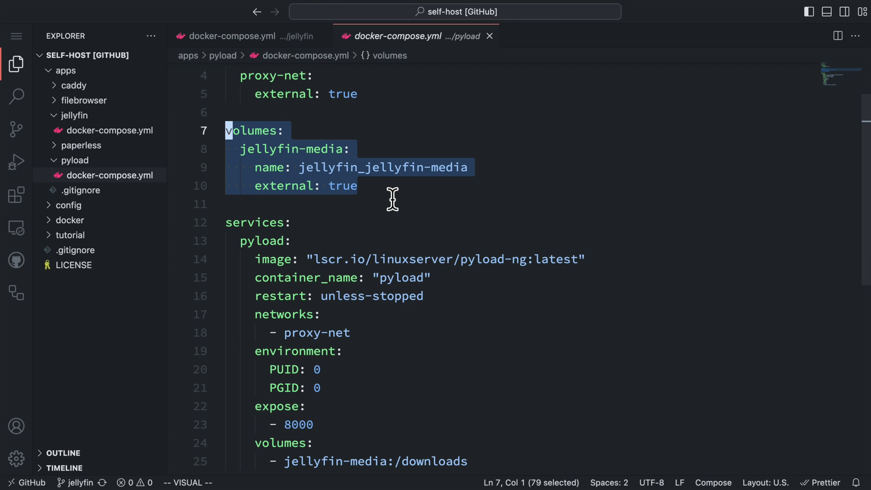
{"action": "left_click", "coordinate": [339, 186]}
{"action": "left_click_drag", "start_coordinate": [301, 169], "coordinate": [488, 177]}
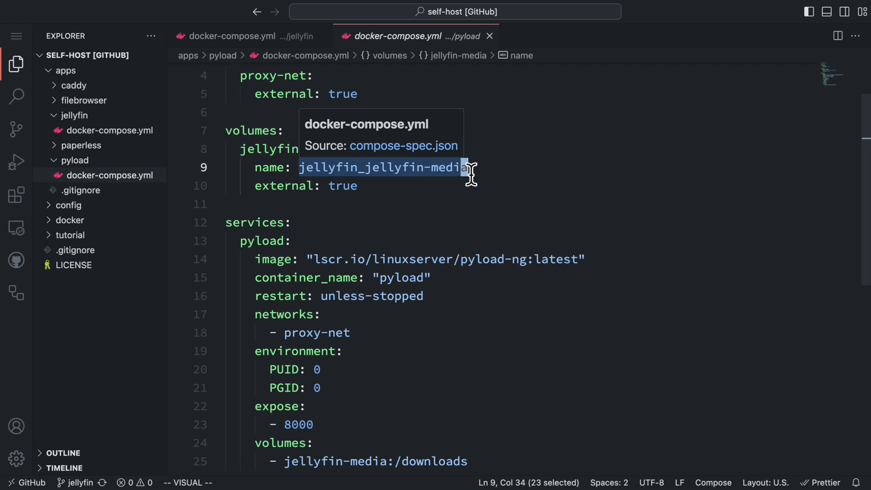
{"action": "key", "text": "Escape"}
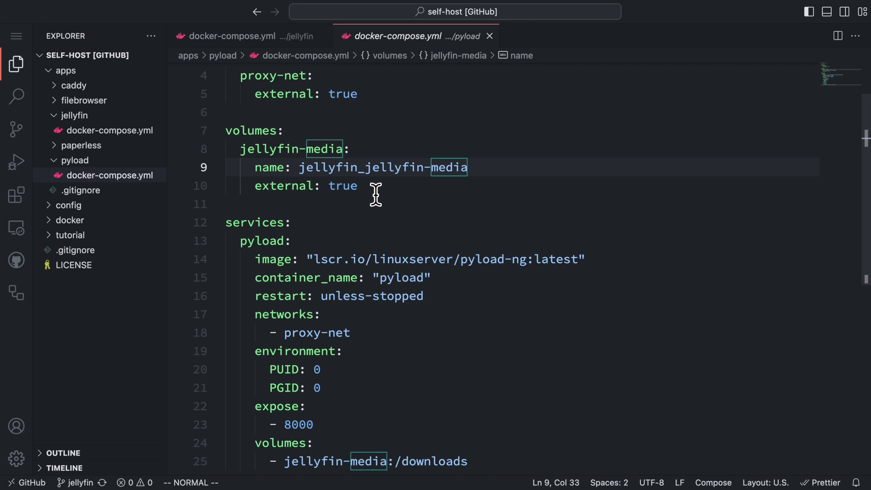
{"action": "scroll", "coordinate": [376, 195], "scroll_direction": "down", "scroll_amount": 3}
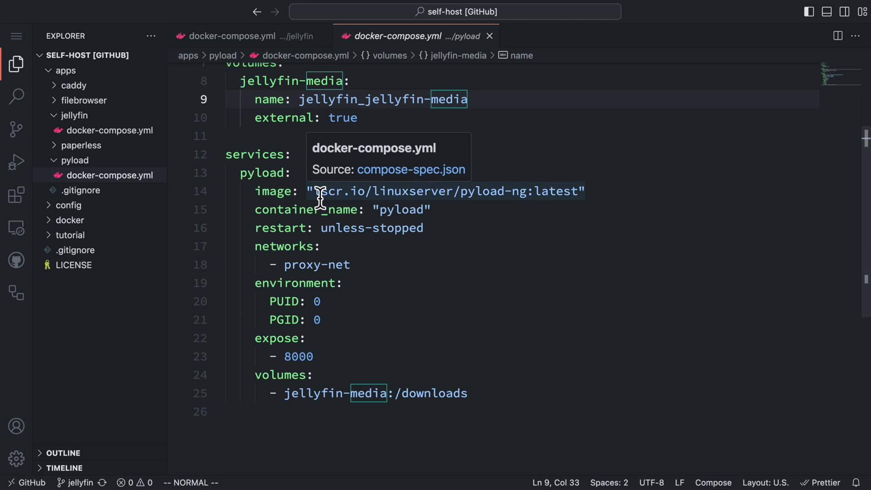
{"action": "left_click_drag", "start_coordinate": [320, 196], "coordinate": [596, 205]}
- Highlight the proxy-net network, PUID/PGID environment lines and the /downloads volume mount
{"action": "left_click_drag", "start_coordinate": [351, 266], "coordinate": [188, 247]}
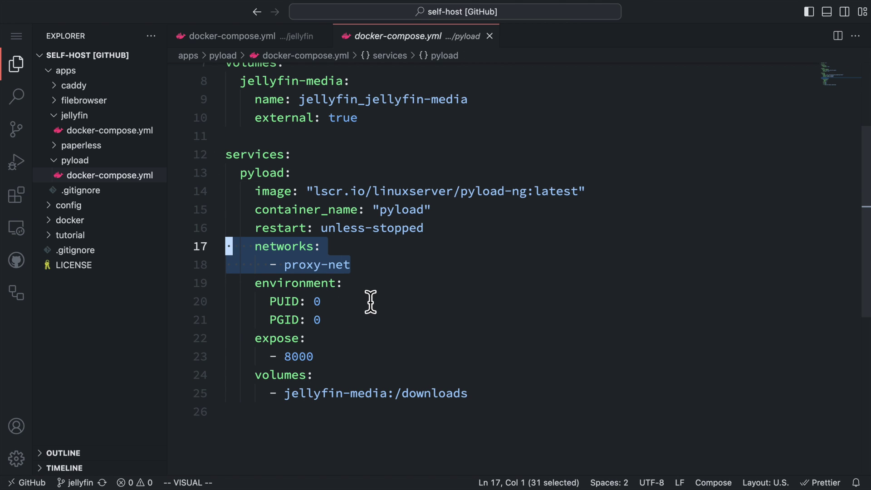
{"action": "scroll", "coordinate": [371, 302], "scroll_direction": "down", "scroll_amount": 2}
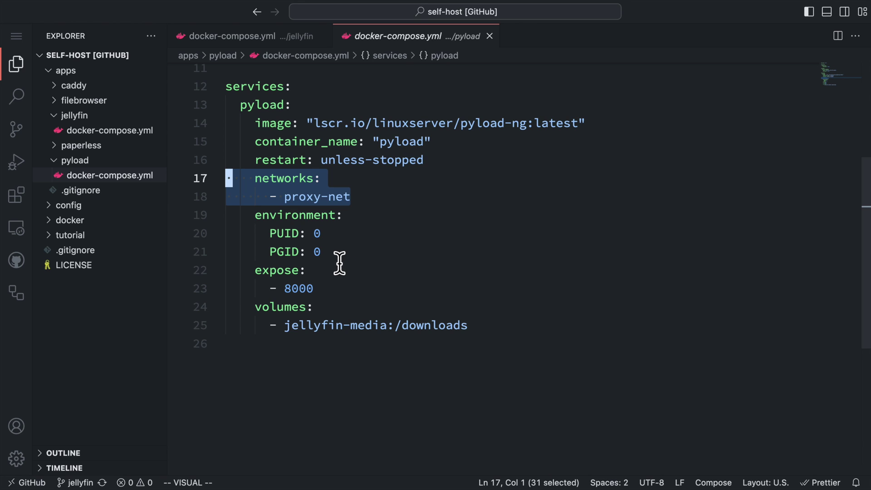
{"action": "left_click_drag", "start_coordinate": [397, 251], "coordinate": [210, 226]}
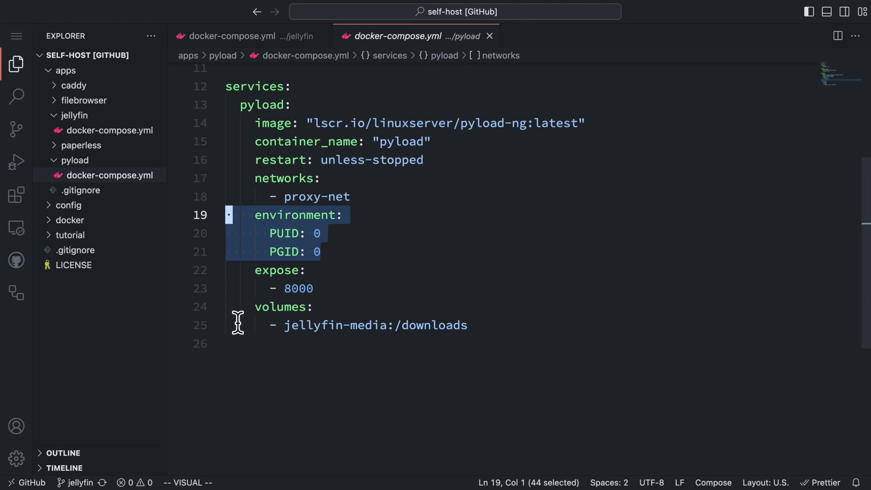
{"action": "left_click_drag", "start_coordinate": [235, 316], "coordinate": [502, 338]}
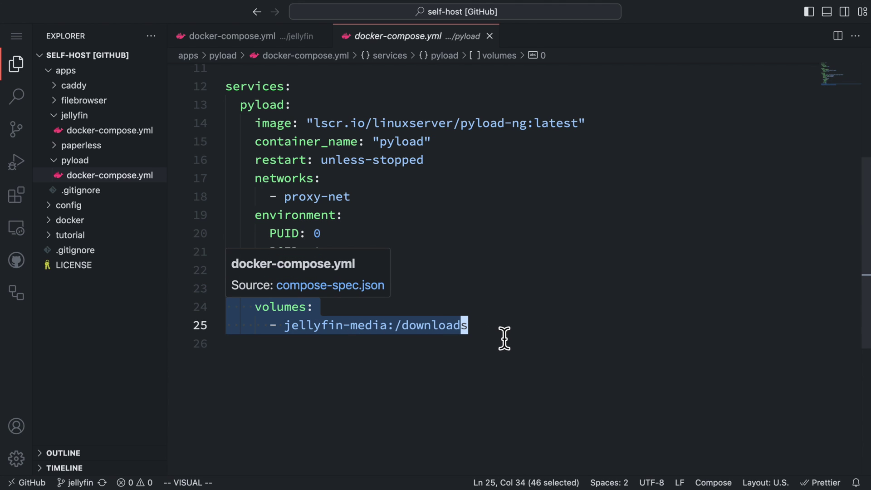
{"action": "key", "text": "Escape"}
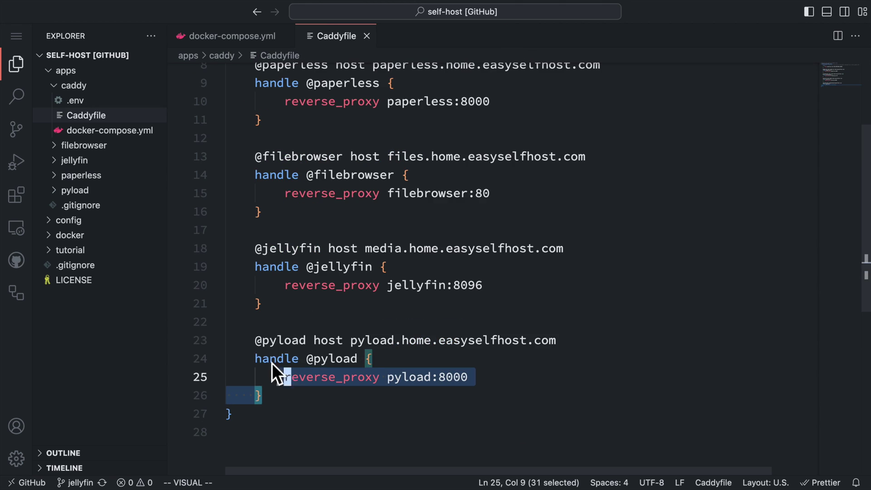
- In the Caddyfile, highlight the pyload block for pyload.home.easyselfhost.com
{"action": "left_click_drag", "start_coordinate": [271, 363], "coordinate": [228, 337]}
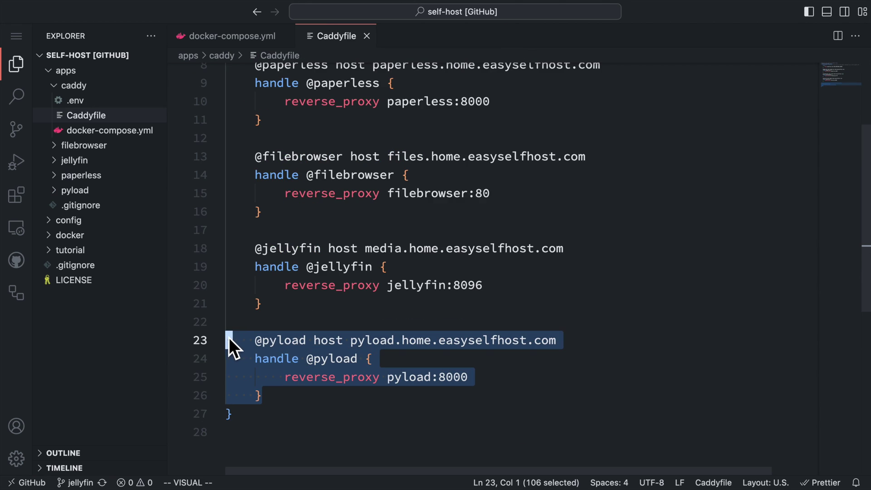
{"action": "left_click", "coordinate": [320, 347]}
{"action": "left_click_drag", "start_coordinate": [350, 341], "coordinate": [555, 361]}
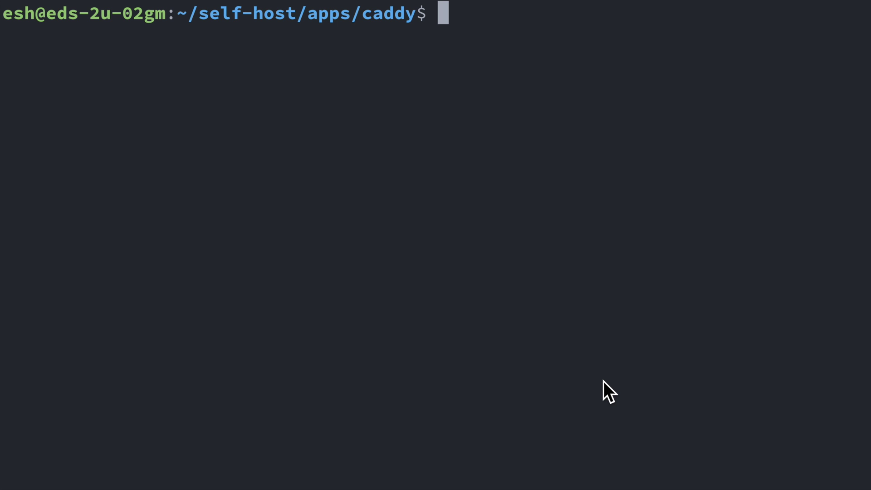
- Start the pyload container with docker compose up -d from ../pyload
{"action": "type", "text": "cd "}
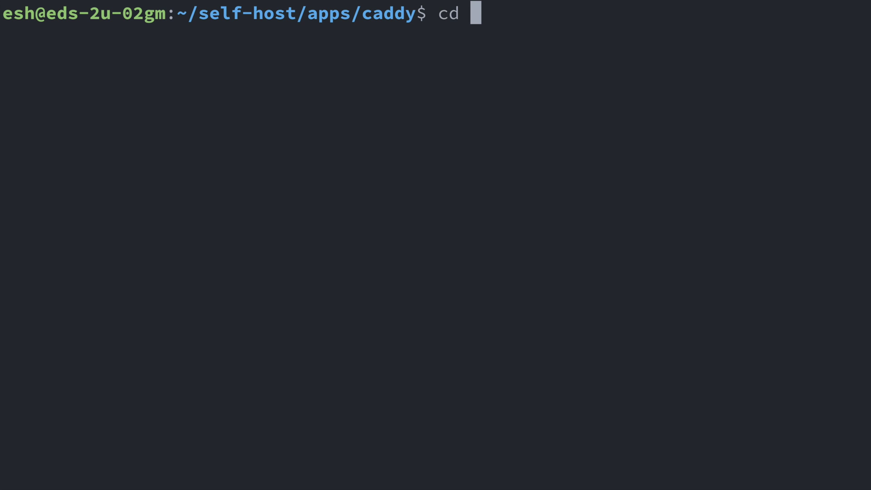
{"action": "type", "text": "../pyload"}
{"action": "key", "text": "Return"}
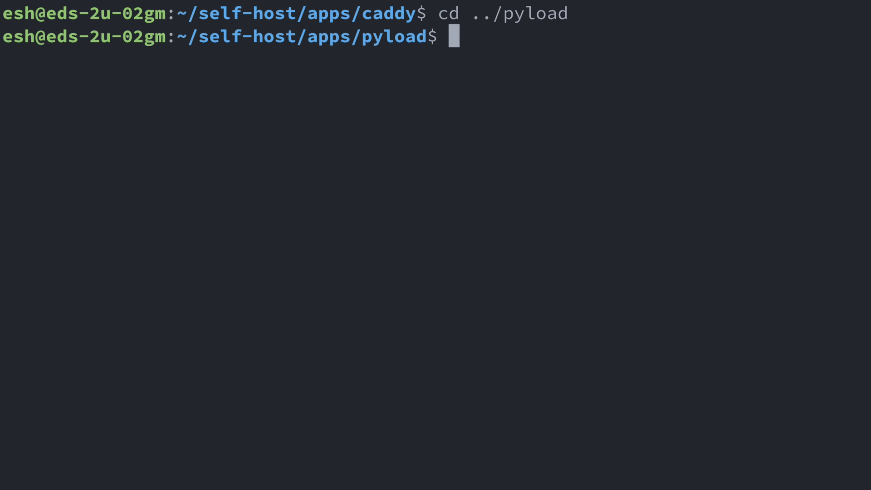
{"action": "type", "text": "docker compose up -d"}
{"action": "key", "text": "Return"}
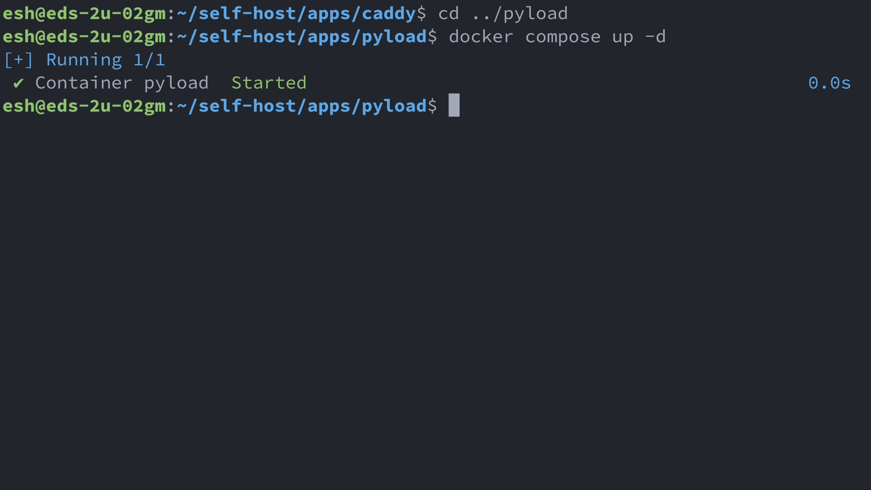
- Restart Caddy with docker compose restart from ../caddy
{"action": "type", "text": "cd ../caddy"}
{"action": "key", "text": "Return"}
{"action": "type", "text": "docker compose restart"}
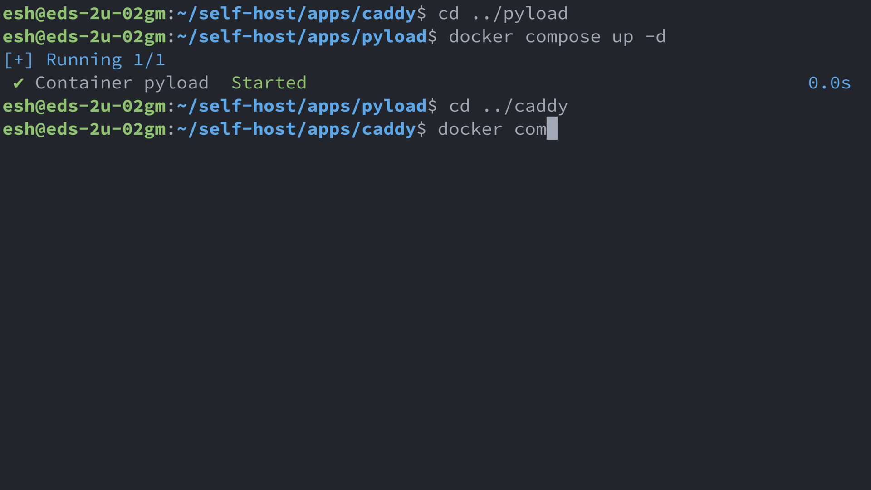
{"action": "key", "text": "Return"}
- Load pyload.home.easyselfhost.com in a new browser tab
{"action": "key", "text": "super+Tab"}
{"action": "type", "text": "pyload.home"}
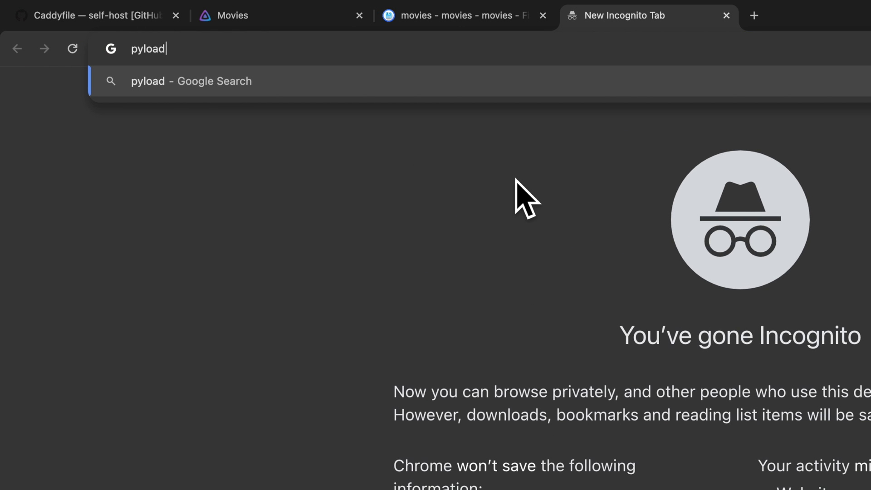
{"action": "type", "text": ".easyselfhost.com"}
{"action": "key", "text": "Return"}
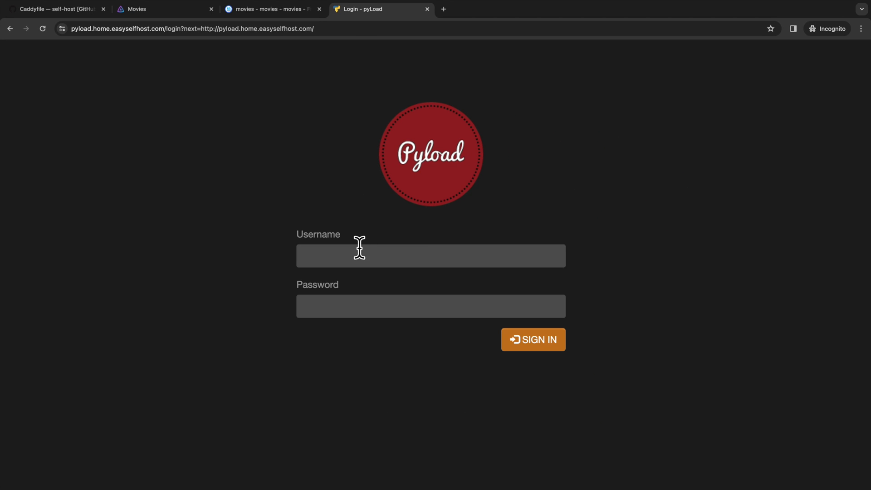
- Sign in to pyLoad with the username and password
{"action": "left_click", "coordinate": [360, 248]}
{"action": "key", "text": "Tab"}
{"action": "type", "text": "pyl"}
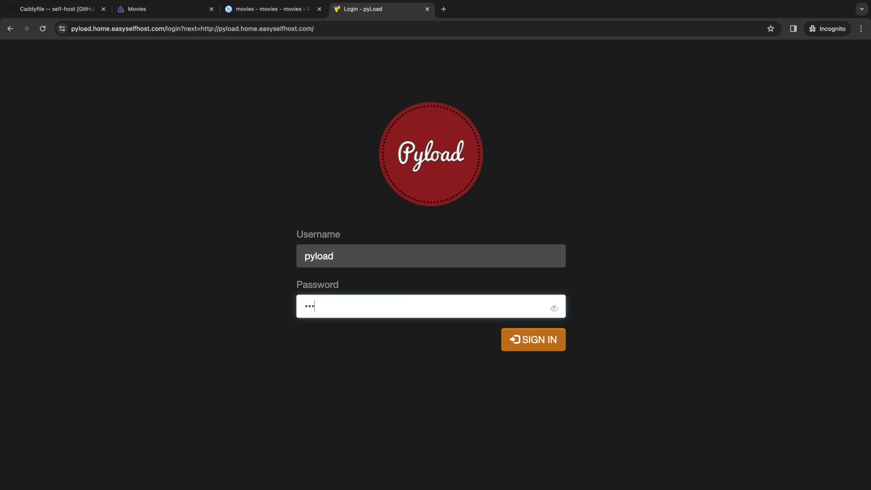
{"action": "left_click", "coordinate": [505, 335]}
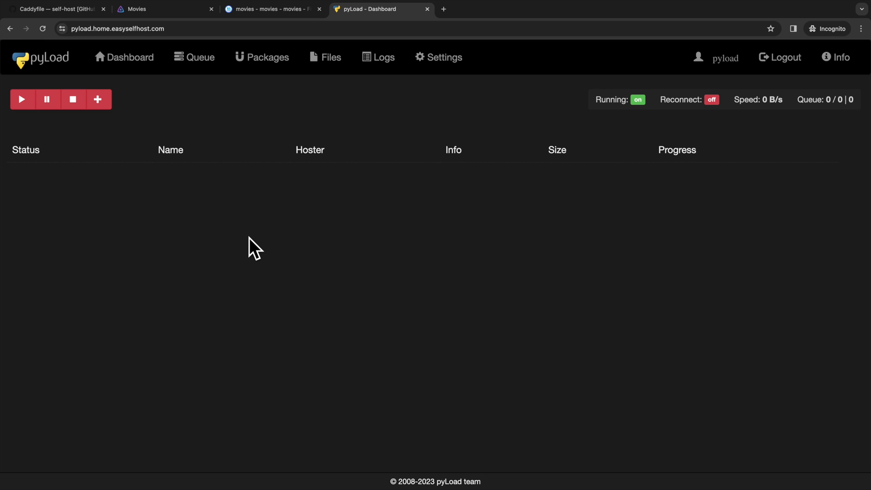
- Create a pyLoad package named movies with the pasted Fight.Club.1999.mp4 link
{"action": "left_click", "coordinate": [108, 105]}
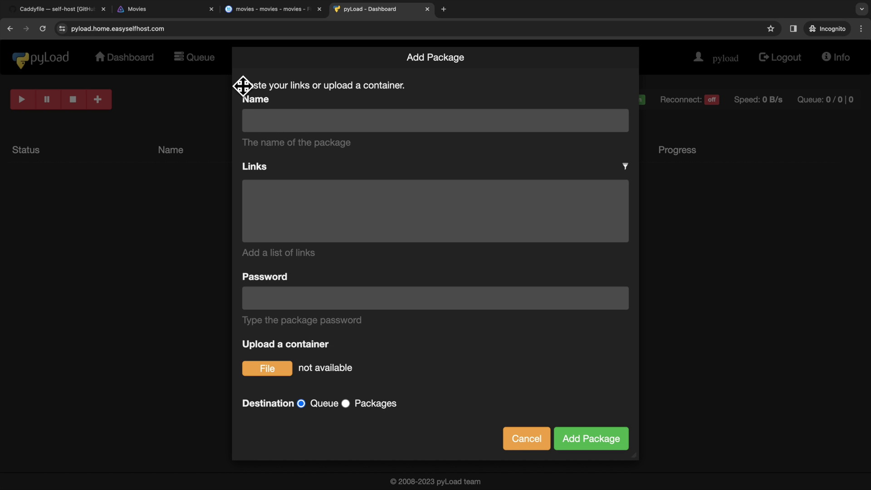
{"action": "left_click", "coordinate": [294, 122]}
{"action": "type", "text": "movies"}
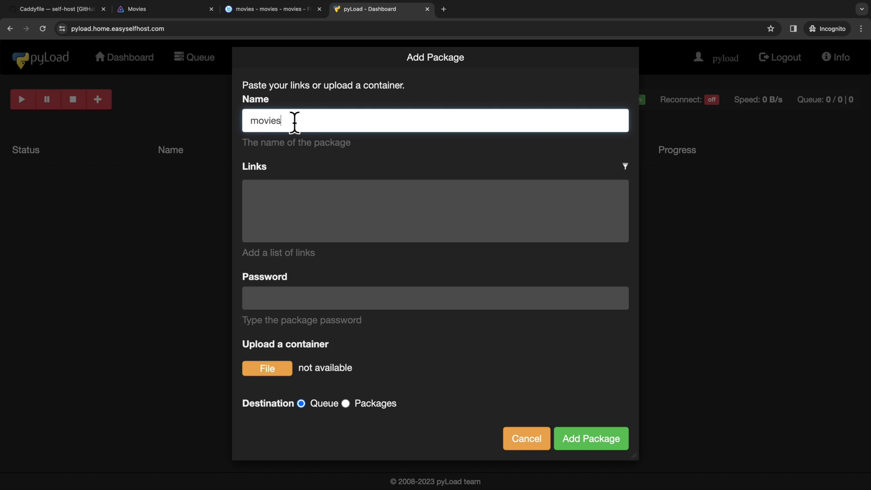
{"action": "left_click", "coordinate": [332, 204]}
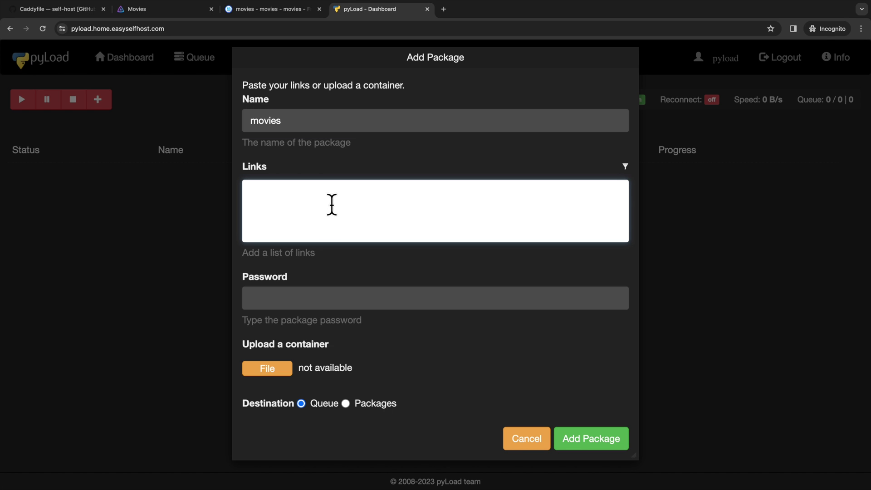
{"action": "type", "text": "https://github.com/goselfhost/stuff/raw/main/Fight.Club.1999.mp4"}
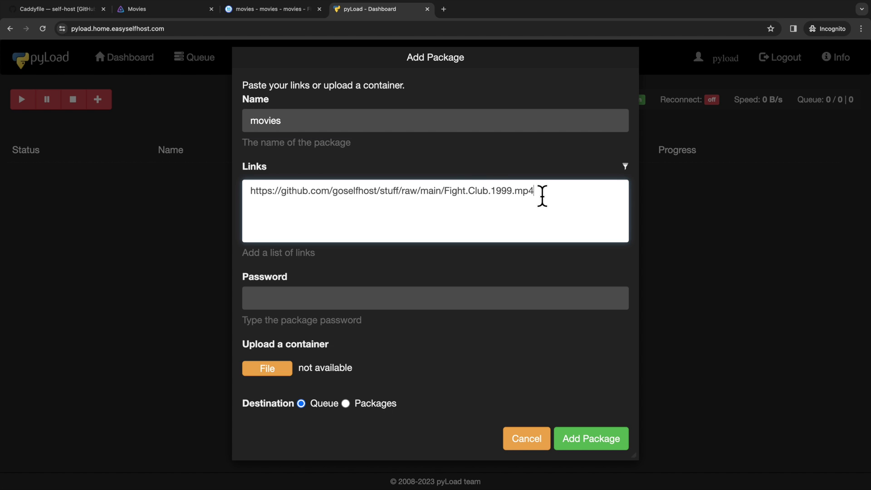
{"action": "left_click_drag", "start_coordinate": [535, 190], "coordinate": [444, 192]}
{"action": "left_click", "coordinate": [339, 297]}
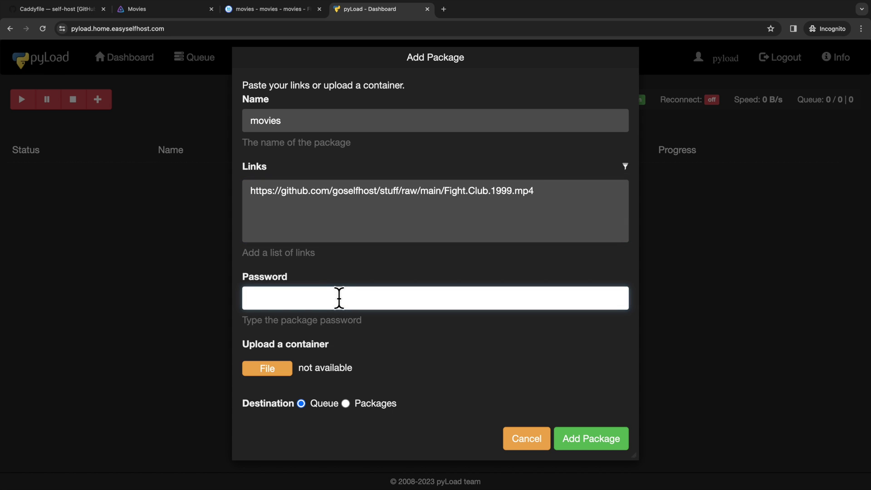
- Submit the package and check Fight.Club.1999.mp4 appears in the Files list
{"action": "left_click", "coordinate": [590, 439]}
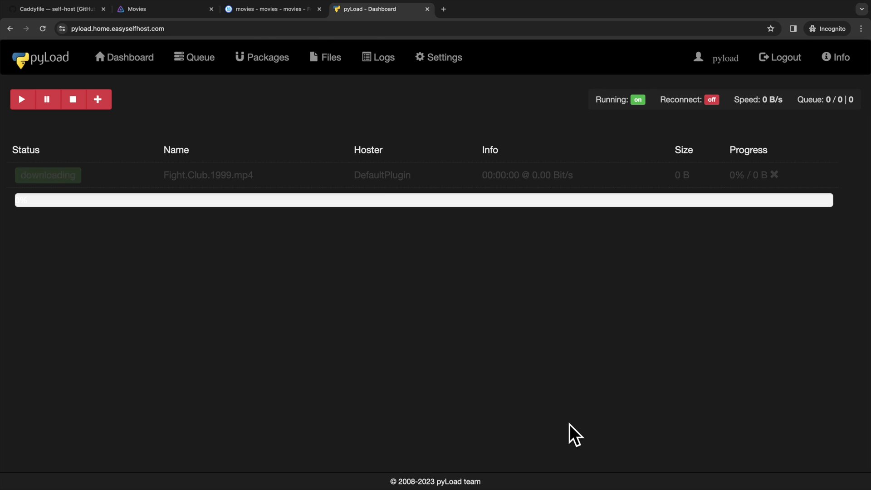
{"action": "left_click", "coordinate": [320, 63]}
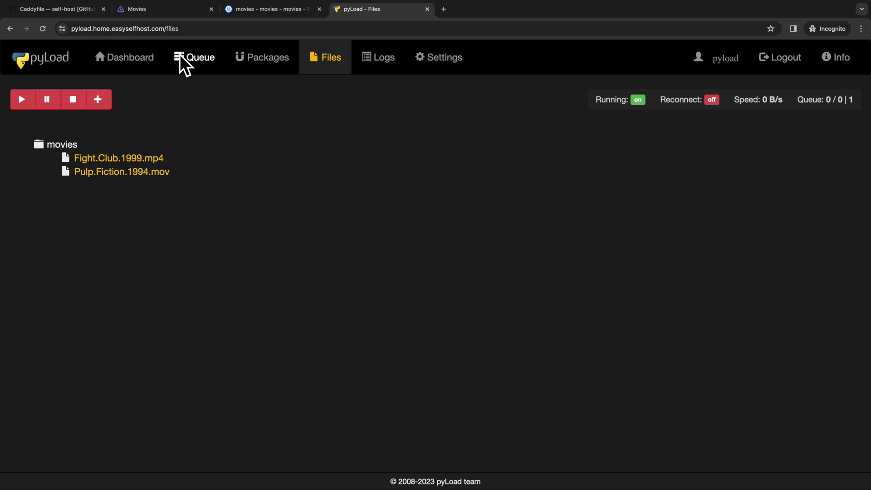
{"action": "left_click", "coordinate": [157, 10]}
- Run Scan All Libraries from Jellyfin's Dashboard
{"action": "left_click", "coordinate": [42, 60]}
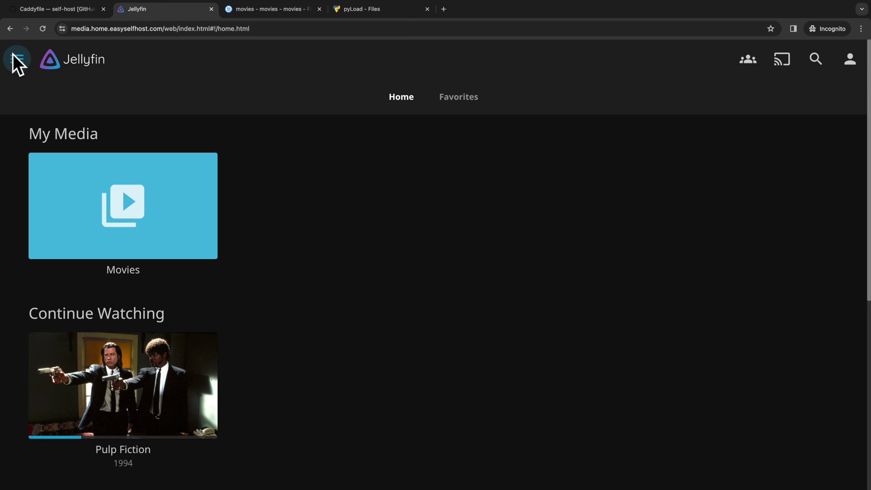
{"action": "left_click", "coordinate": [13, 53]}
{"action": "left_click", "coordinate": [101, 215]}
{"action": "left_click", "coordinate": [303, 294]}
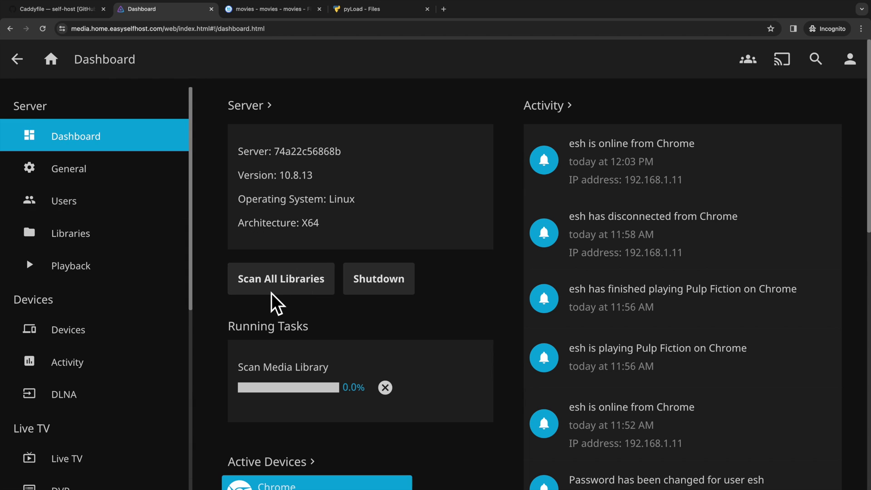
- Open the Movies library and play Fight Club (1999)
{"action": "left_click", "coordinate": [17, 60]}
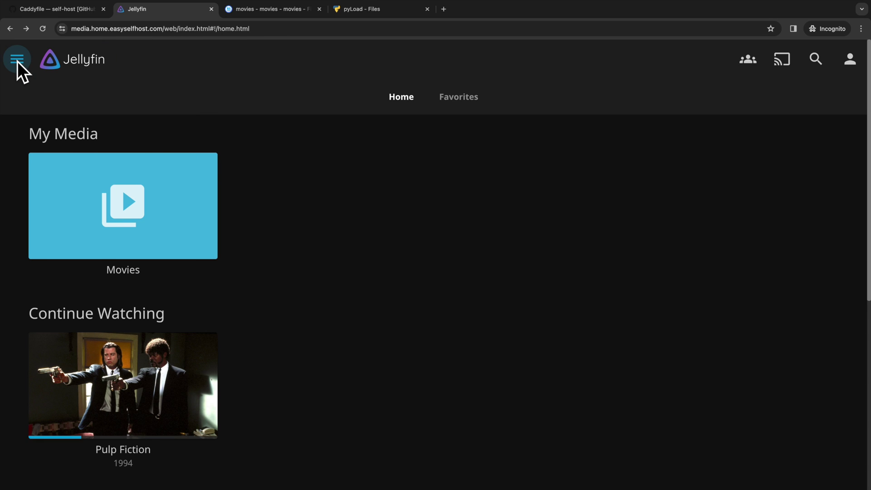
{"action": "left_click", "coordinate": [184, 186]}
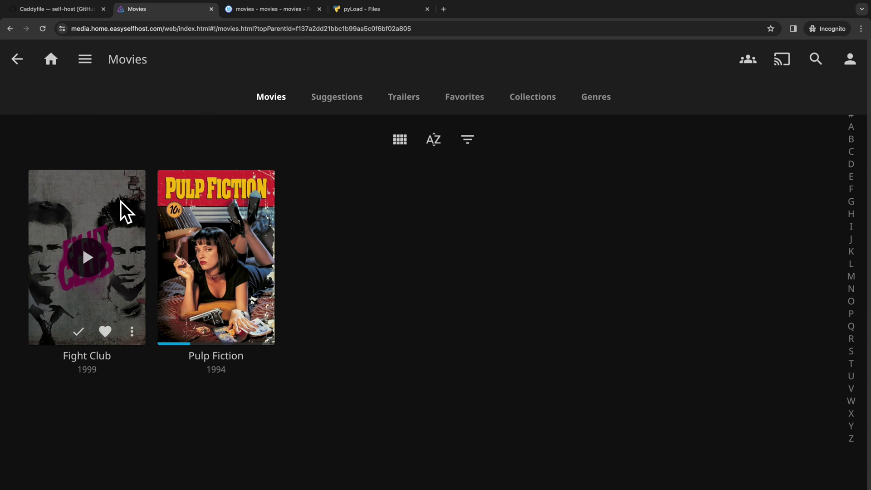
{"action": "left_click", "coordinate": [90, 259]}
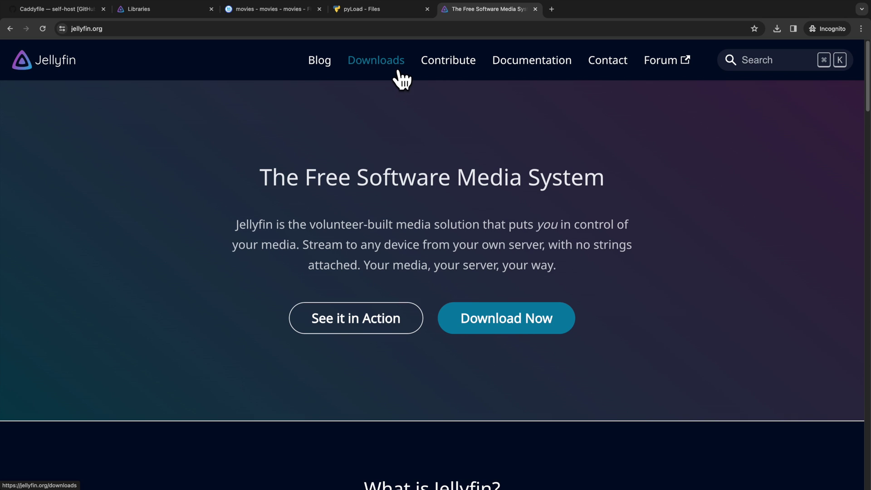
- Go to jellyfin.org's Downloads page and highlight the Jellyfin Media Player installer list
{"action": "left_click", "coordinate": [398, 71]}
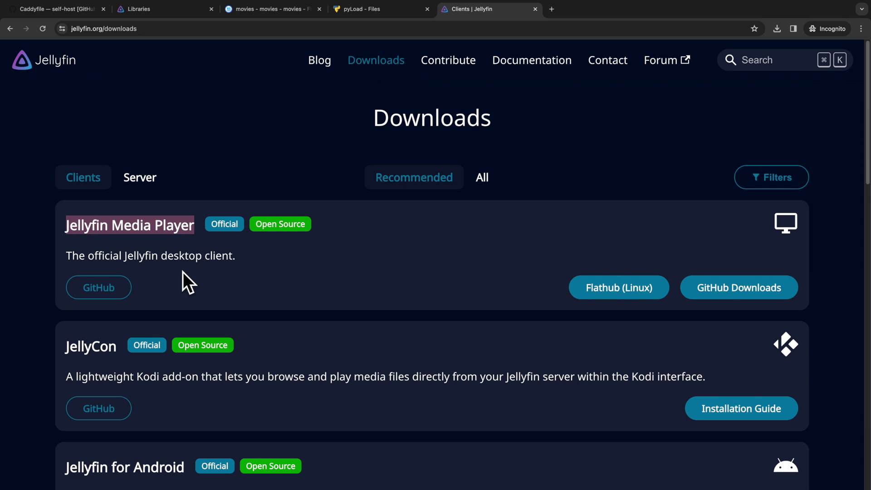
{"action": "scroll", "coordinate": [183, 272], "scroll_direction": "down", "scroll_amount": 5}
{"action": "scroll", "coordinate": [183, 270], "scroll_direction": "down", "scroll_amount": 10}
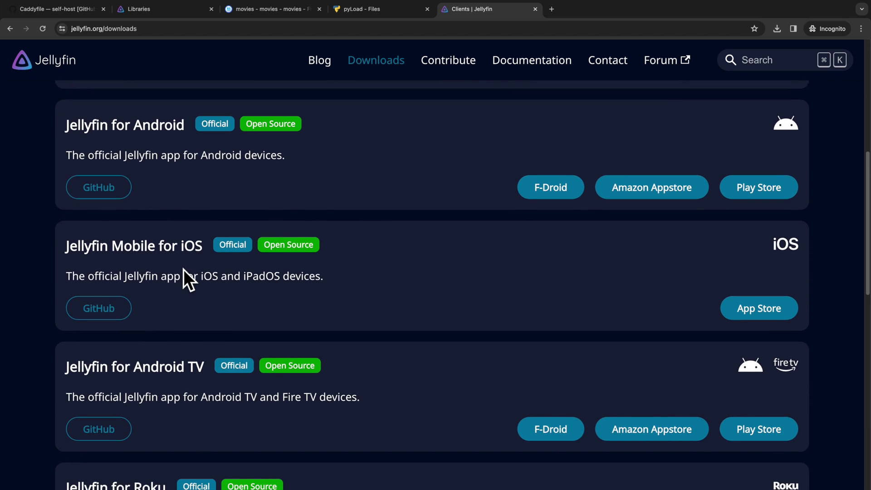
{"action": "scroll", "coordinate": [183, 269], "scroll_direction": "down", "scroll_amount": 2}
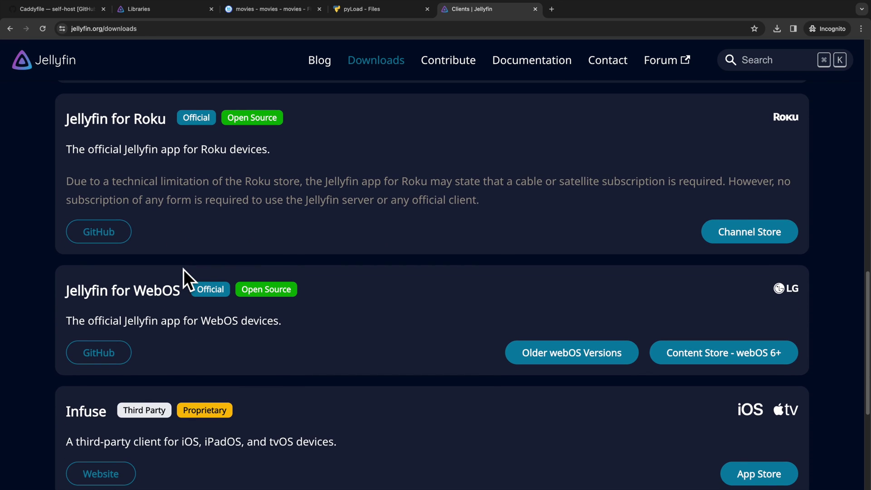
{"action": "scroll", "coordinate": [185, 264], "scroll_direction": "up", "scroll_amount": 15}
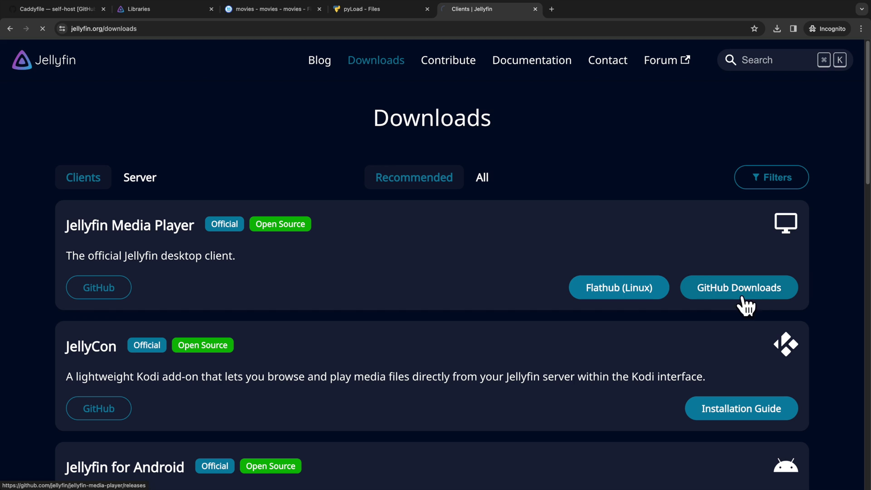
{"action": "scroll", "coordinate": [385, 284], "scroll_direction": "down", "scroll_amount": 2}
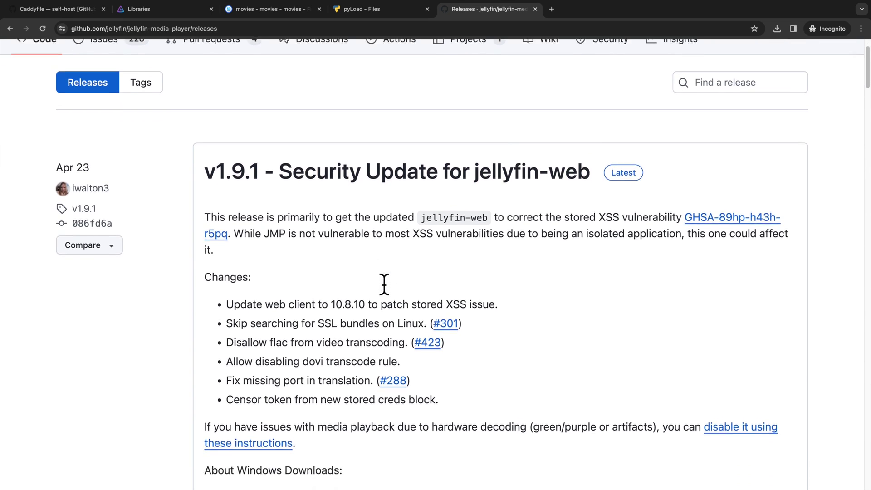
{"action": "scroll", "coordinate": [384, 283], "scroll_direction": "down", "scroll_amount": 10}
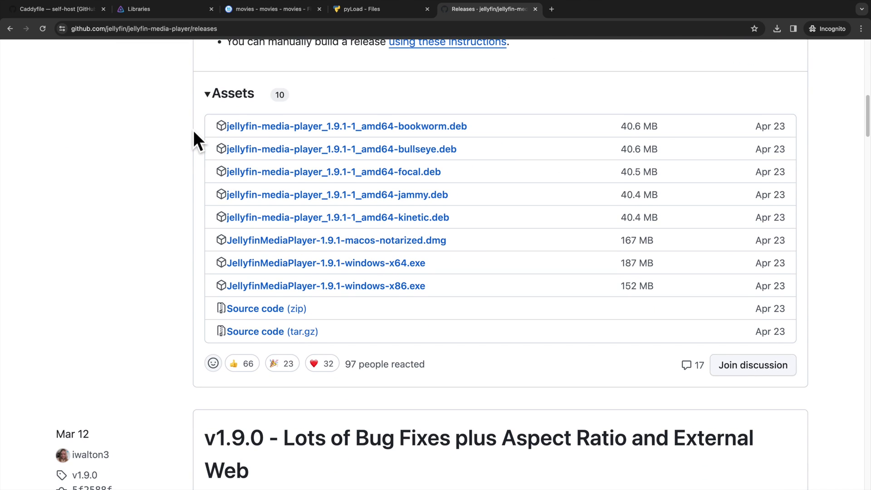
{"action": "left_click_drag", "start_coordinate": [197, 123], "coordinate": [435, 329]}
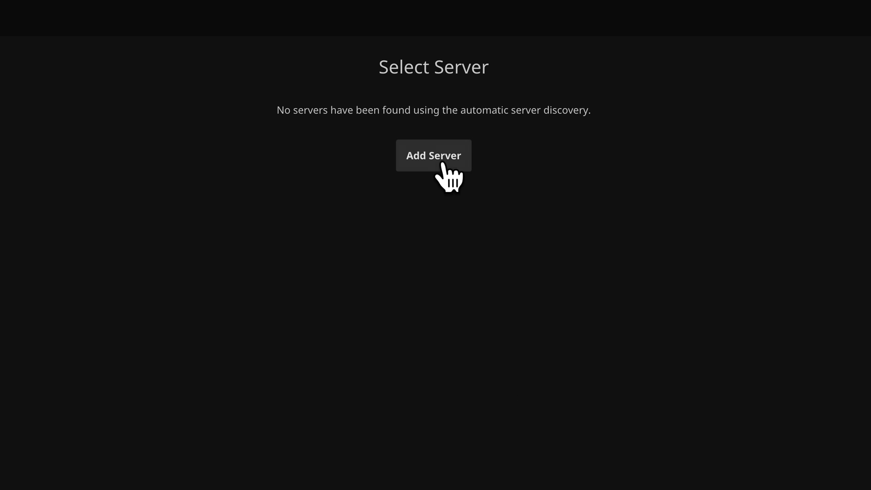
- Add a server connection to media.home.easyselfhost.com in Jellyfin Media Player
{"action": "left_click", "coordinate": [438, 164]}
{"action": "left_click", "coordinate": [290, 130]}
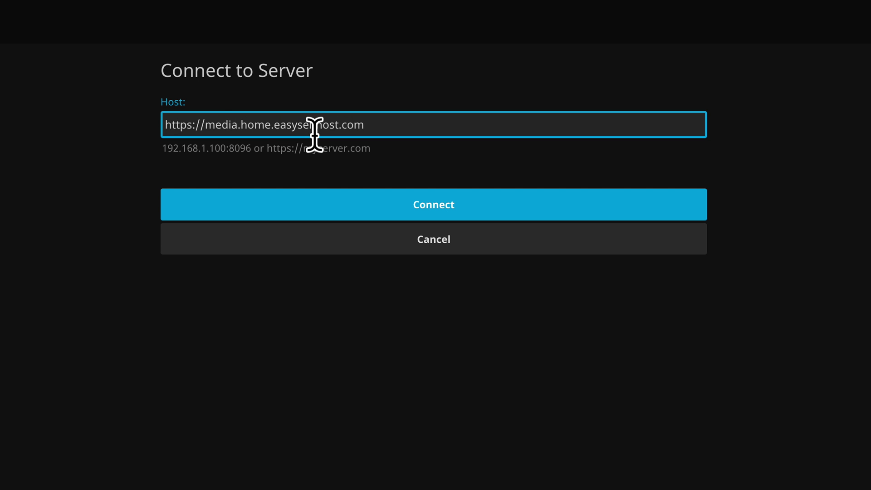
{"action": "left_click", "coordinate": [360, 215]}
- Sign in with the account username and password, then open Pulp Fiction's details page
{"action": "key", "text": "Tab"}
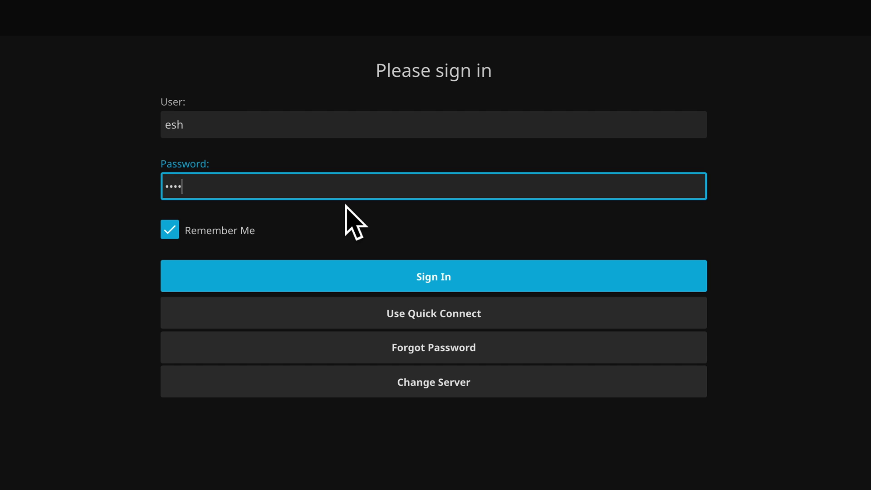
{"action": "key", "text": "Return"}
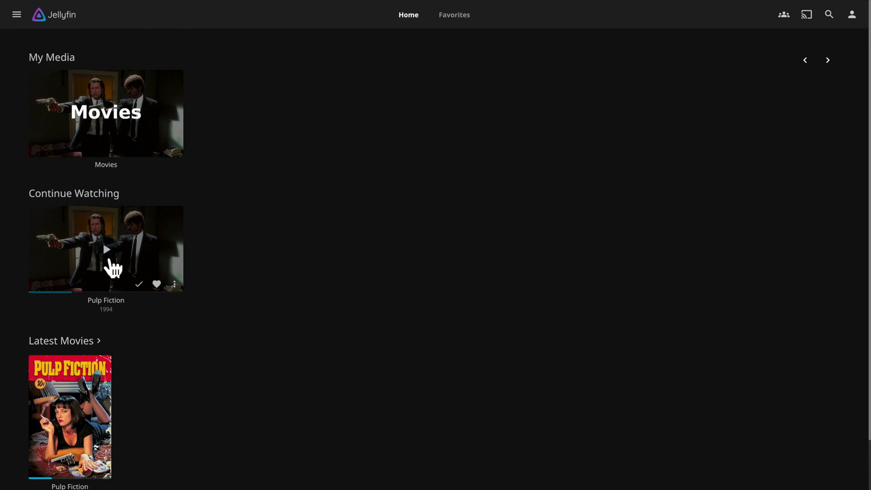
{"action": "left_click", "coordinate": [124, 257]}
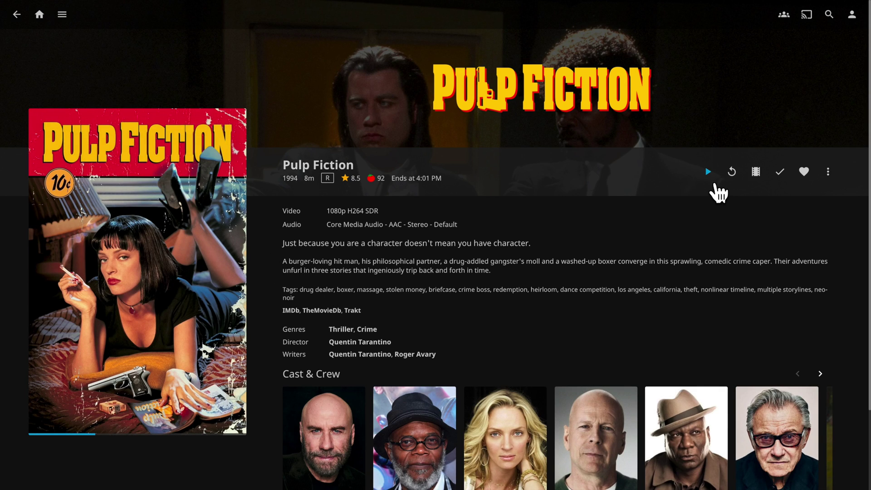
- Play Pulp Fiction and seek ahead past 3:51 to about 4:44
{"action": "left_click", "coordinate": [709, 172]}
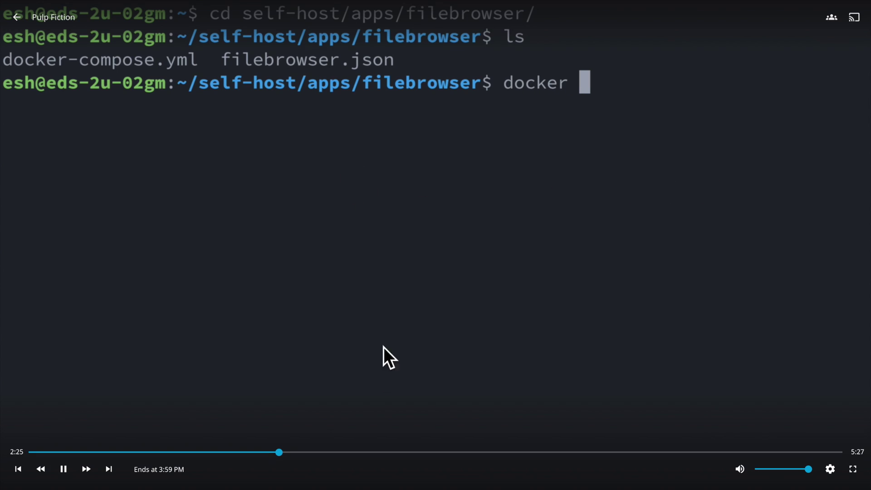
{"action": "left_click", "coordinate": [443, 470]}
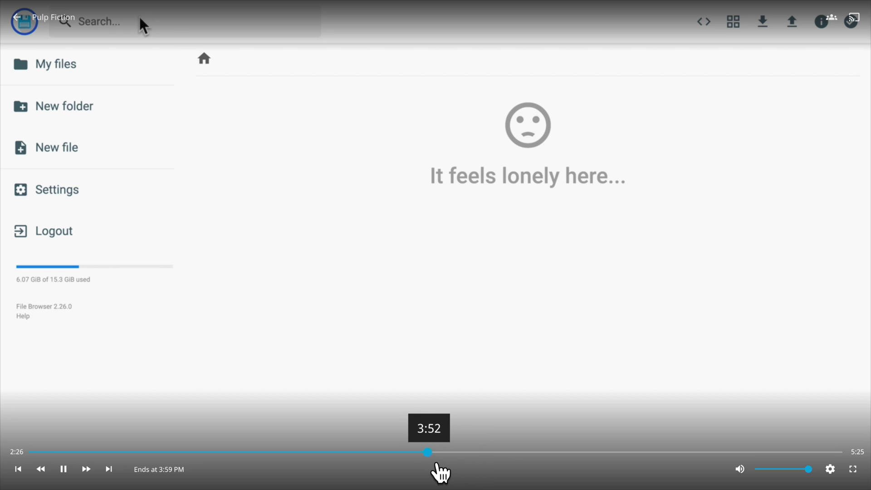
{"action": "left_click", "coordinate": [517, 453]}
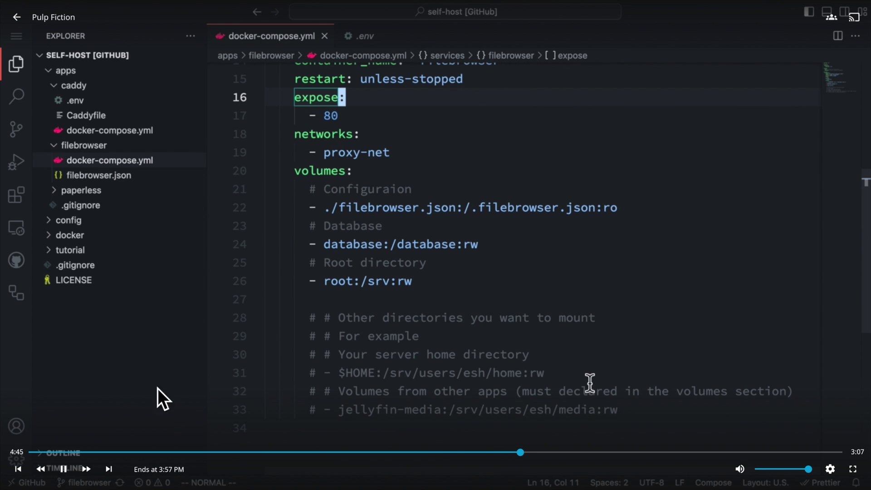